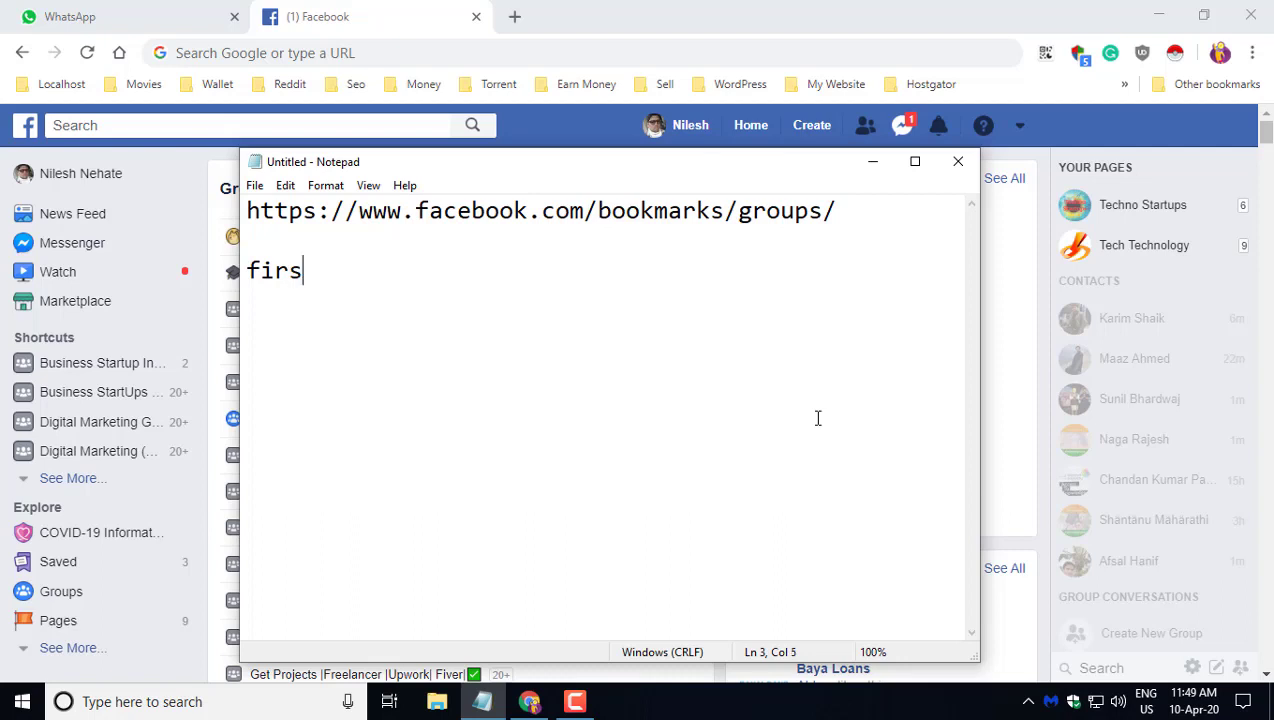
Step: Complete the line below the link in the note as "first open this link so you can see all your joined group"
text(open )
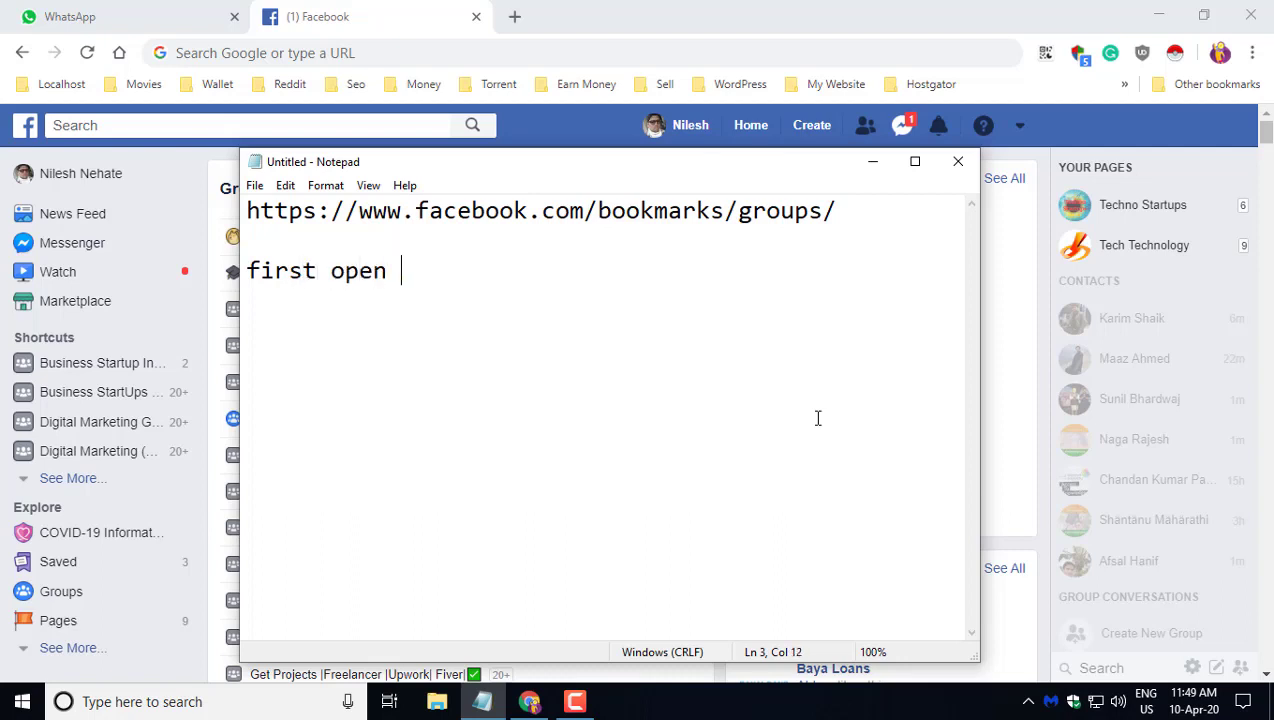
text(this li)
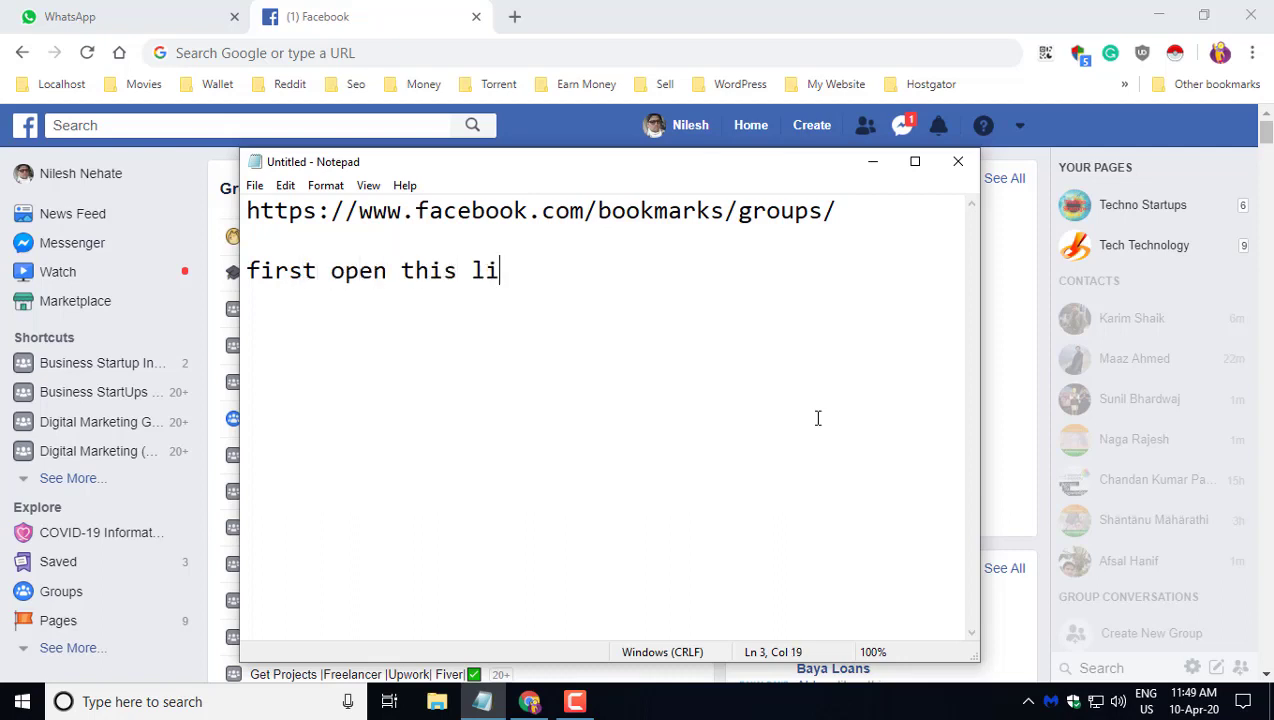
text(nk so )
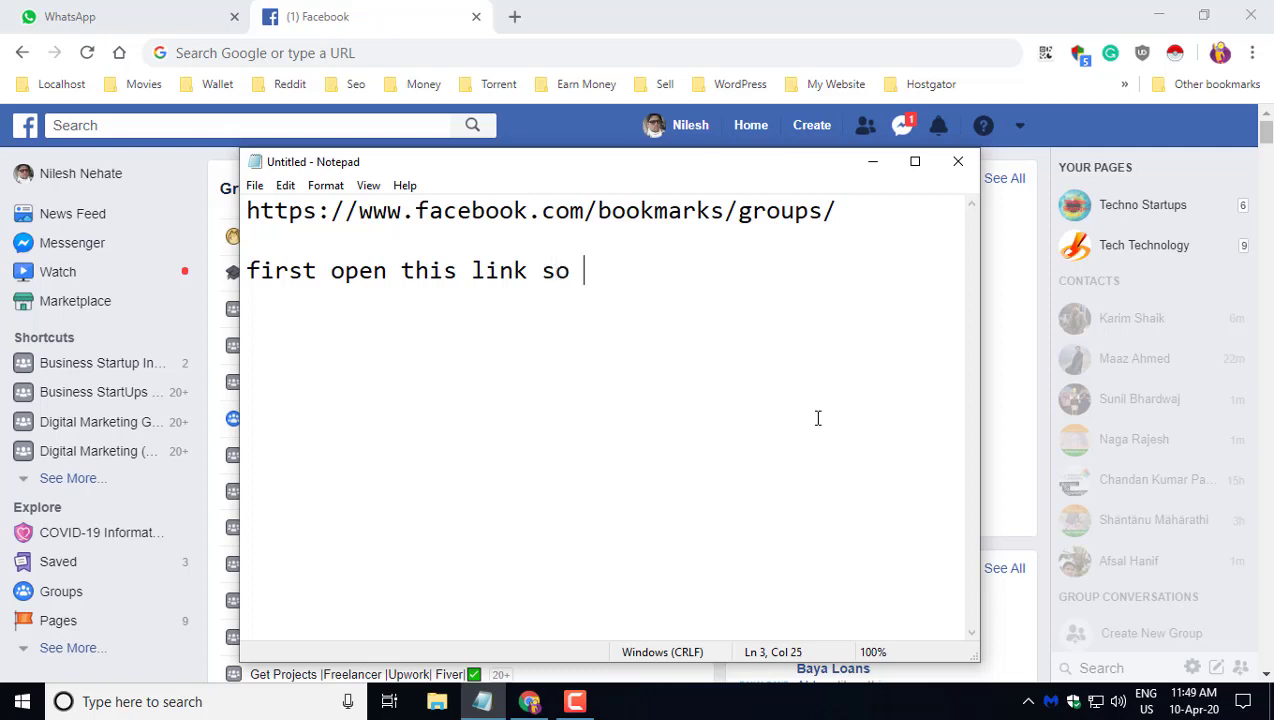
text(oyu)
key(BackSpace)
key(BackSpace)
key(BackSpace)
key(BackSpace)
text(you can)
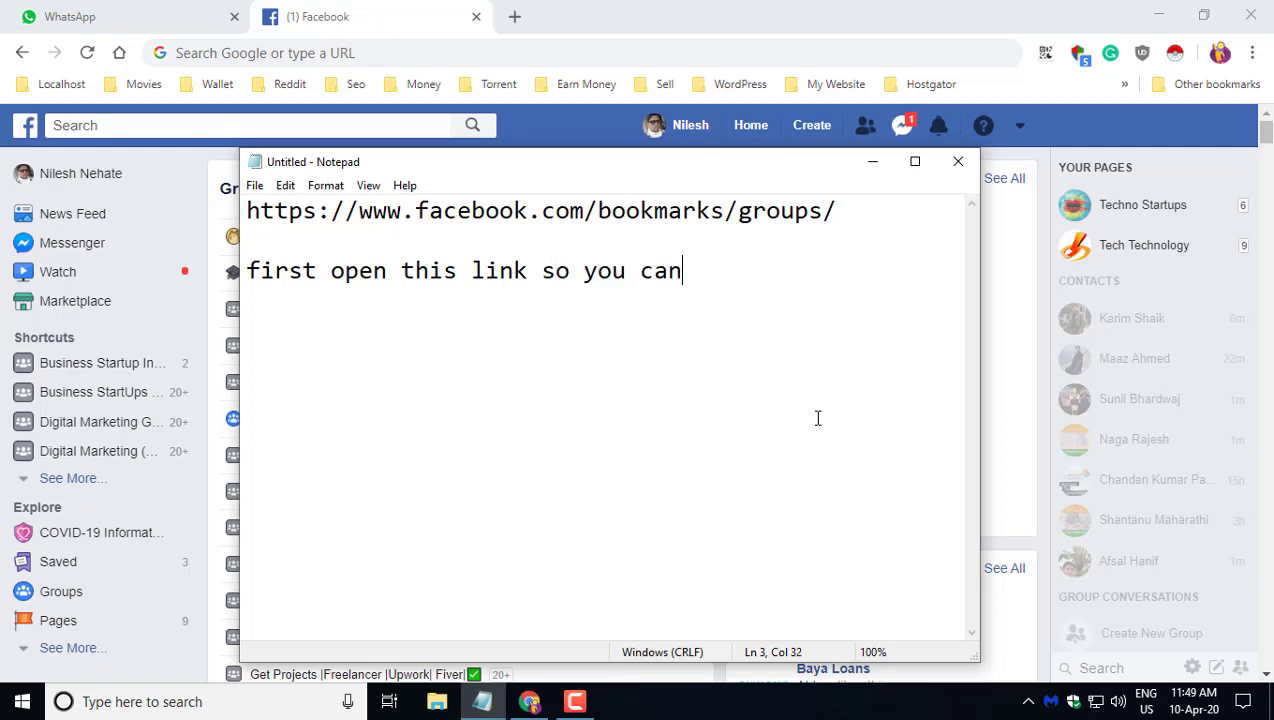
text( see)
key(BackSpace)
text(a)
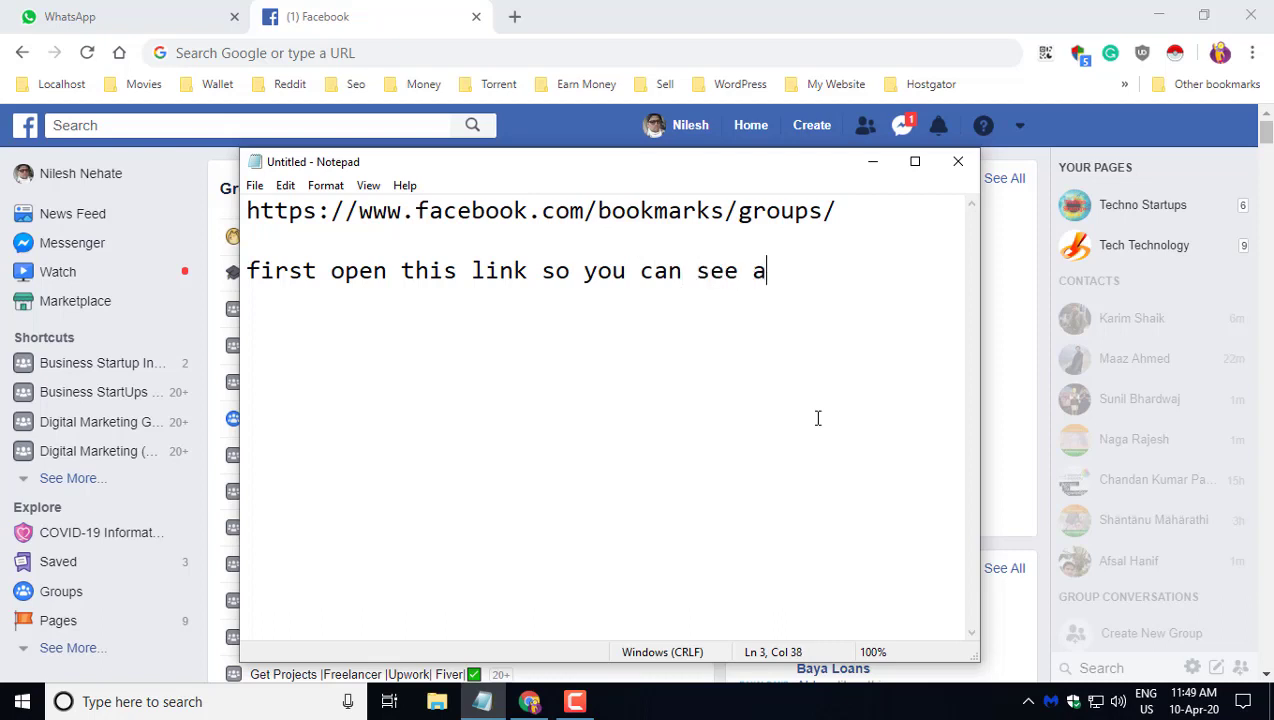
text(ll you)
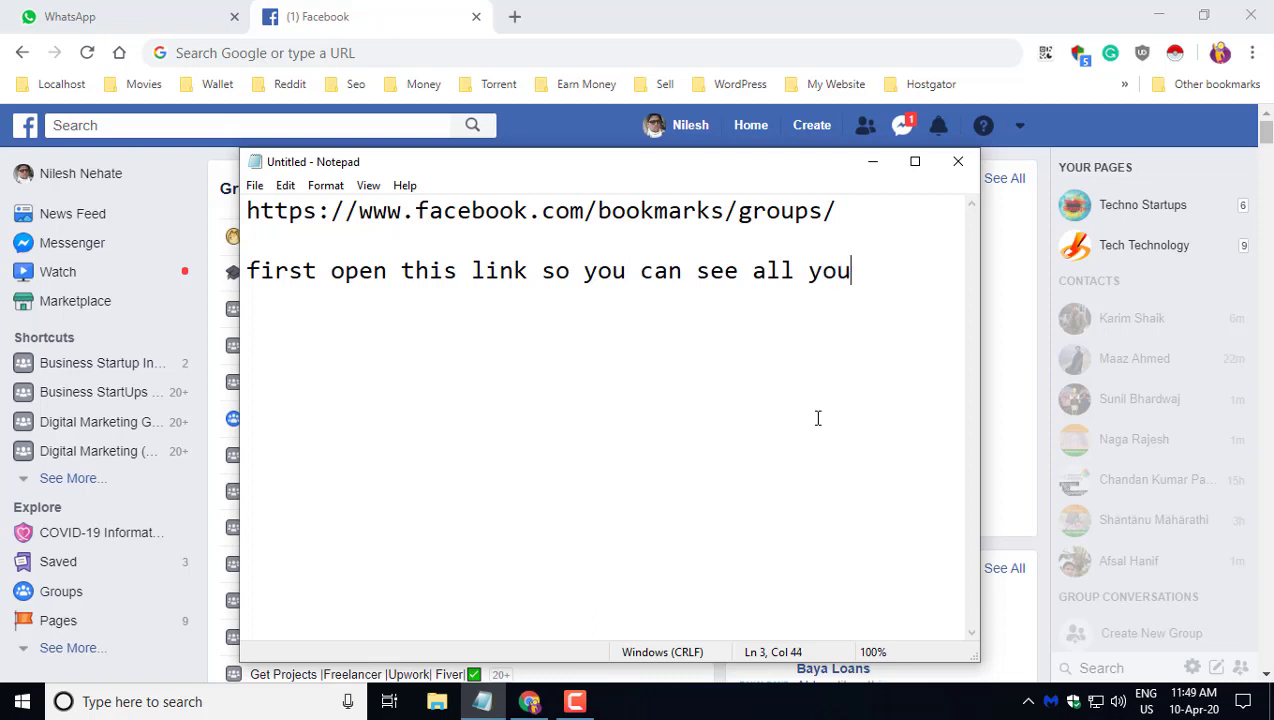
text(r joined g)
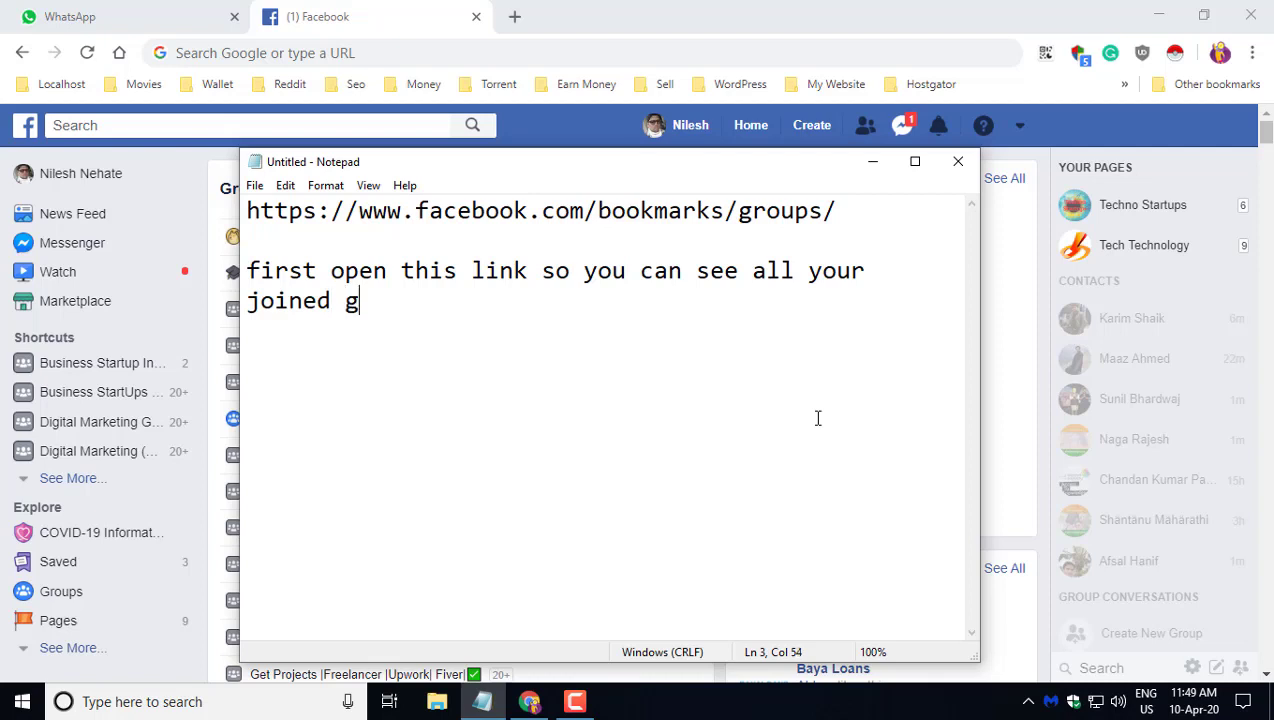
text(roup)
key(Return)
Step: Add a paragraph to the note reading "second install instant data scraper from chrome extension store"
text(s)
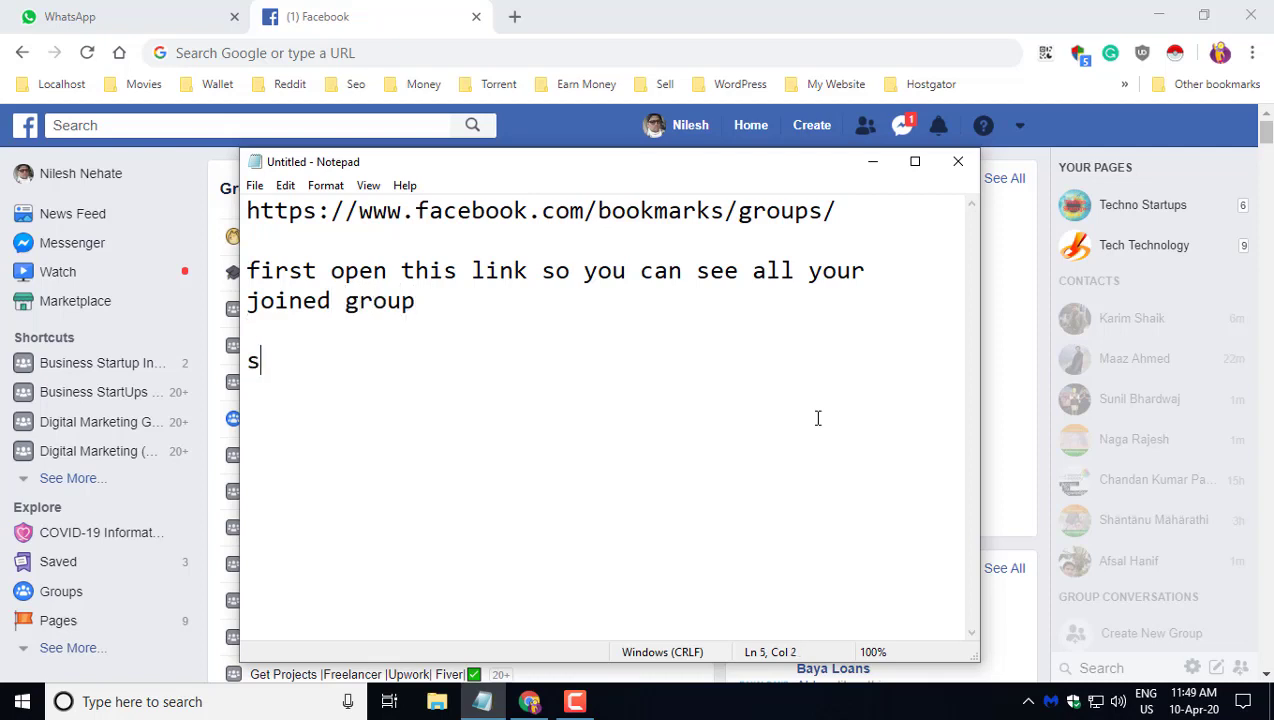
text(econd down)
key(BackSpace)
key(BackSpace)
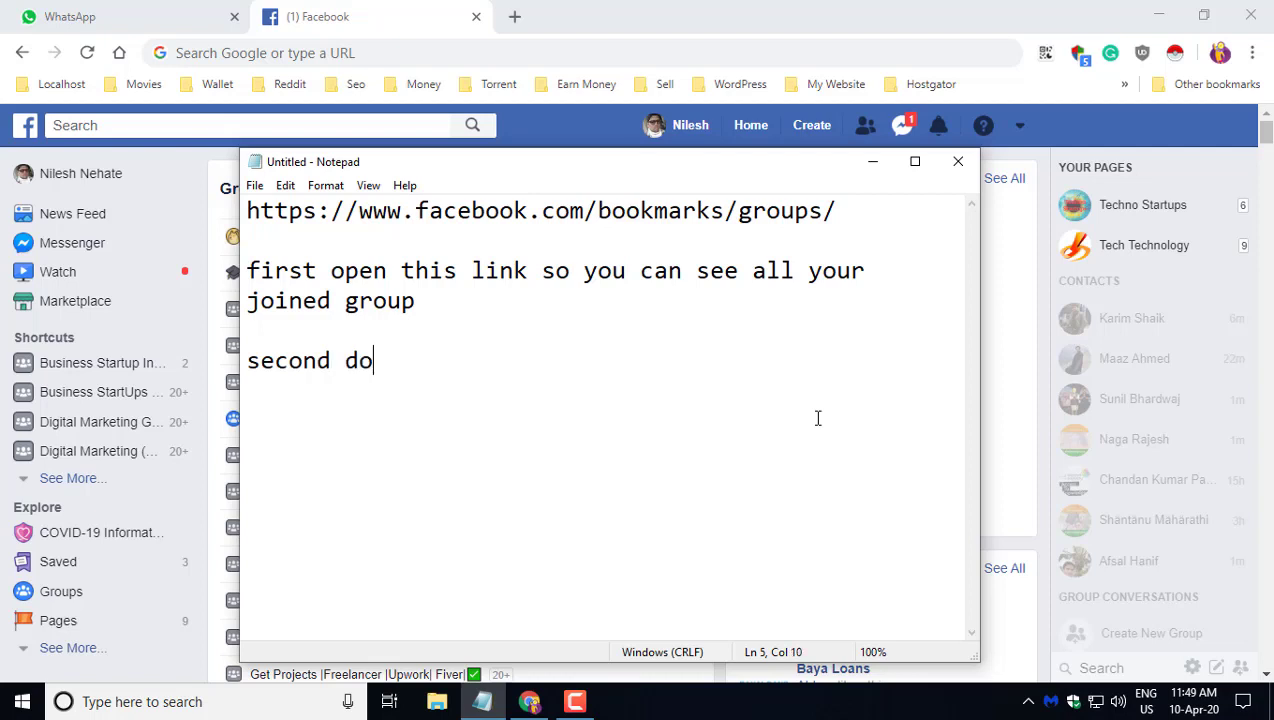
key(BackSpace)
key(BackSpace)
text(install )
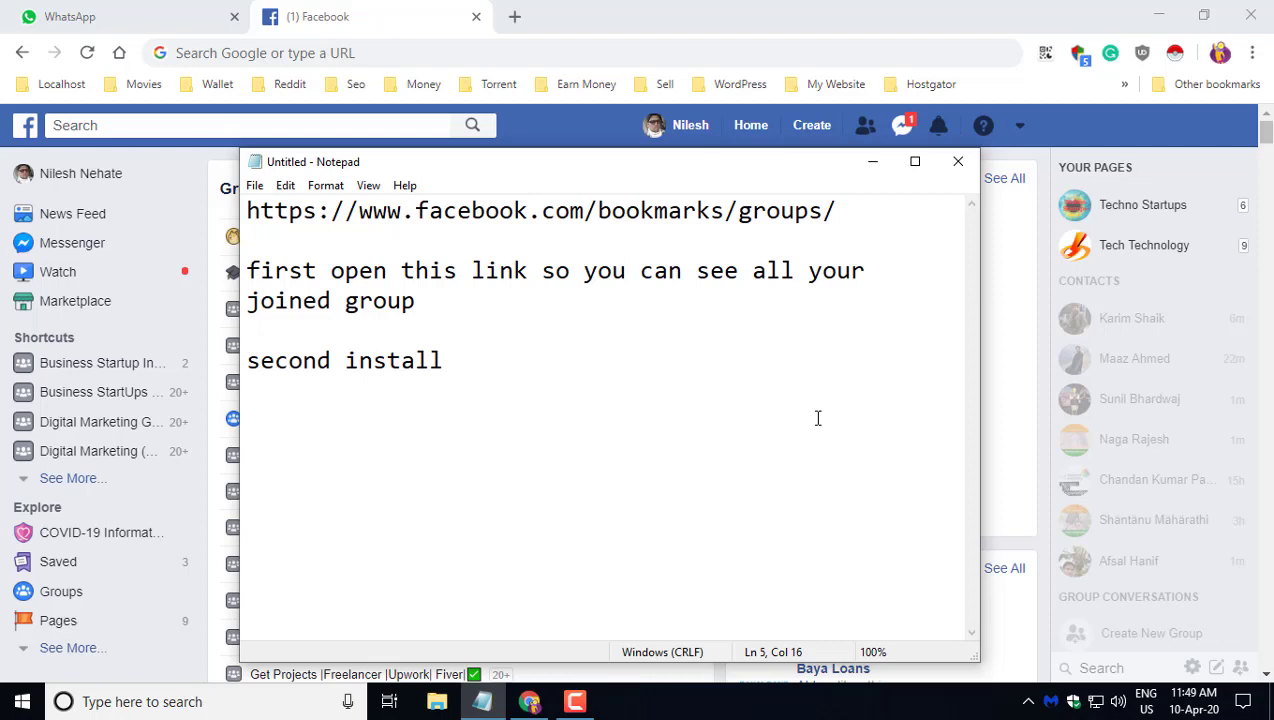
text(instant )
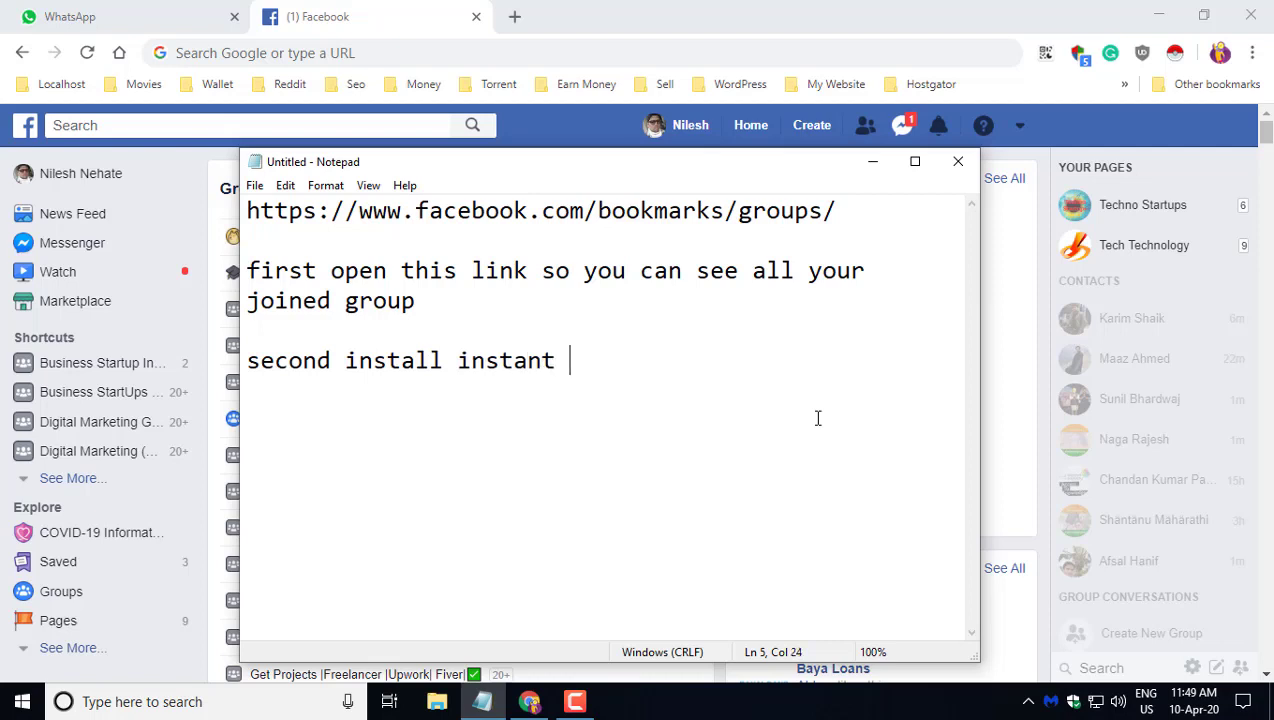
text(data s)
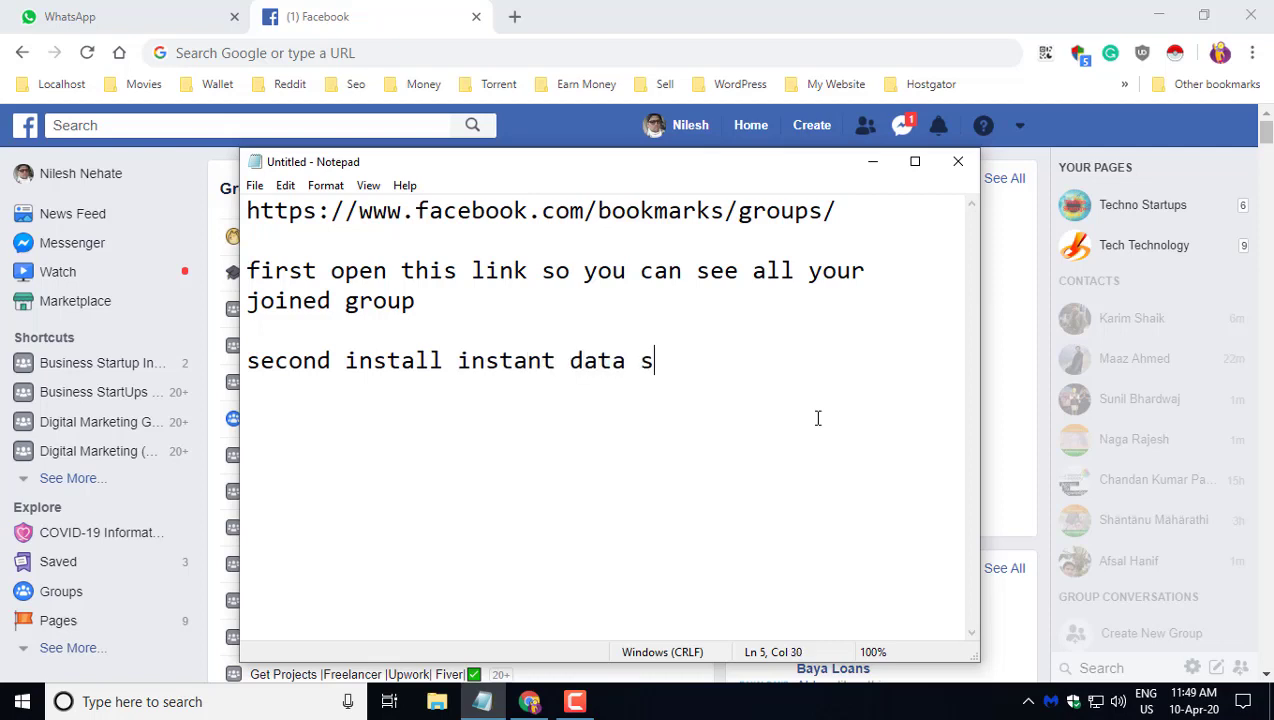
text(craper)
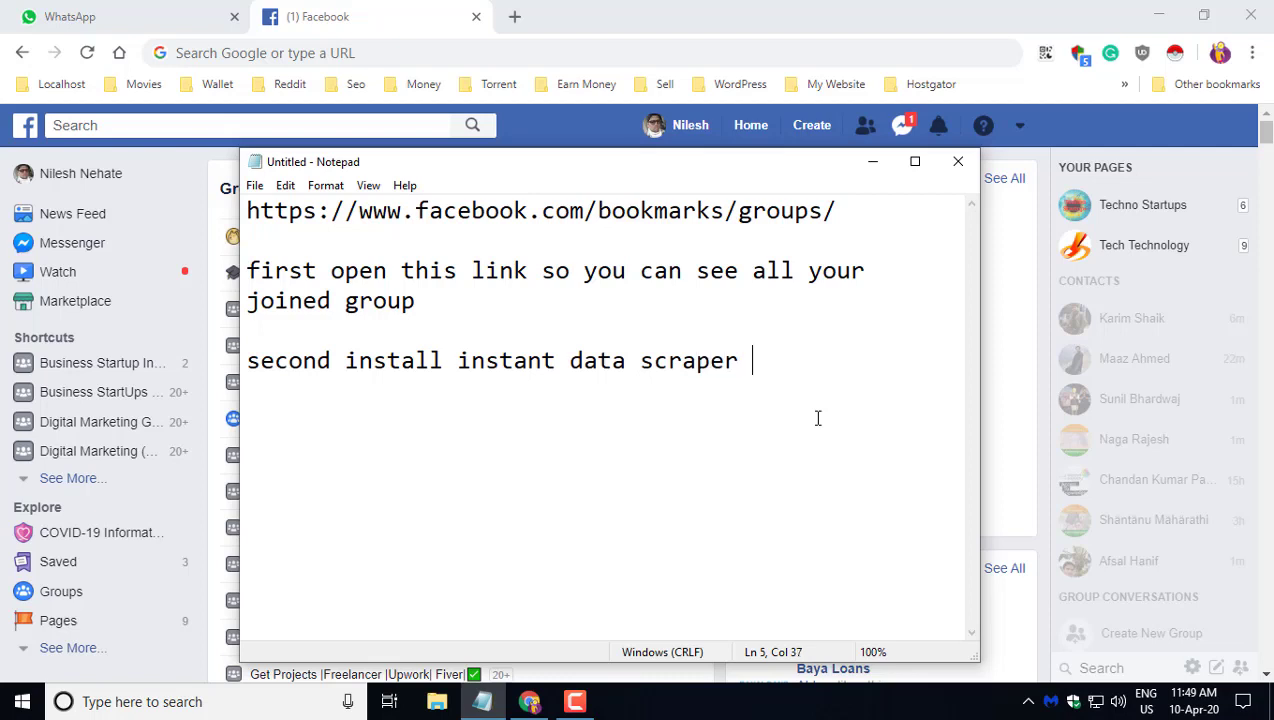
text( from chrome )
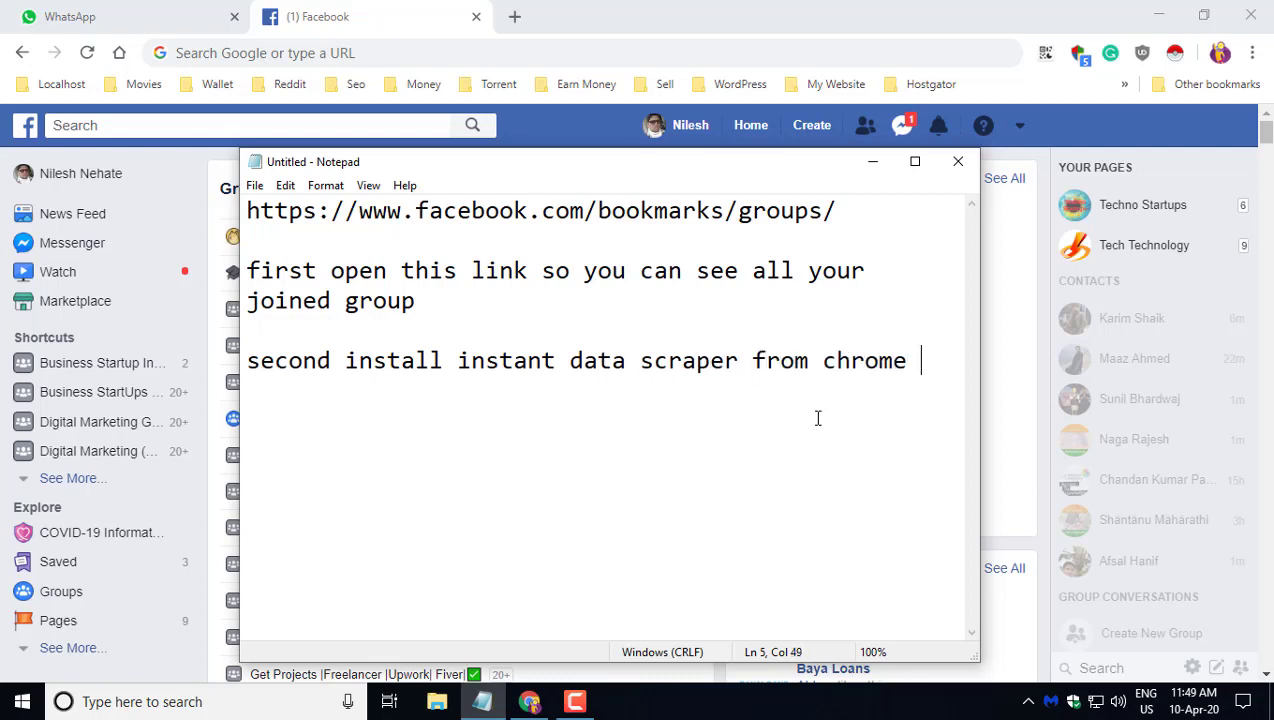
text(exte)
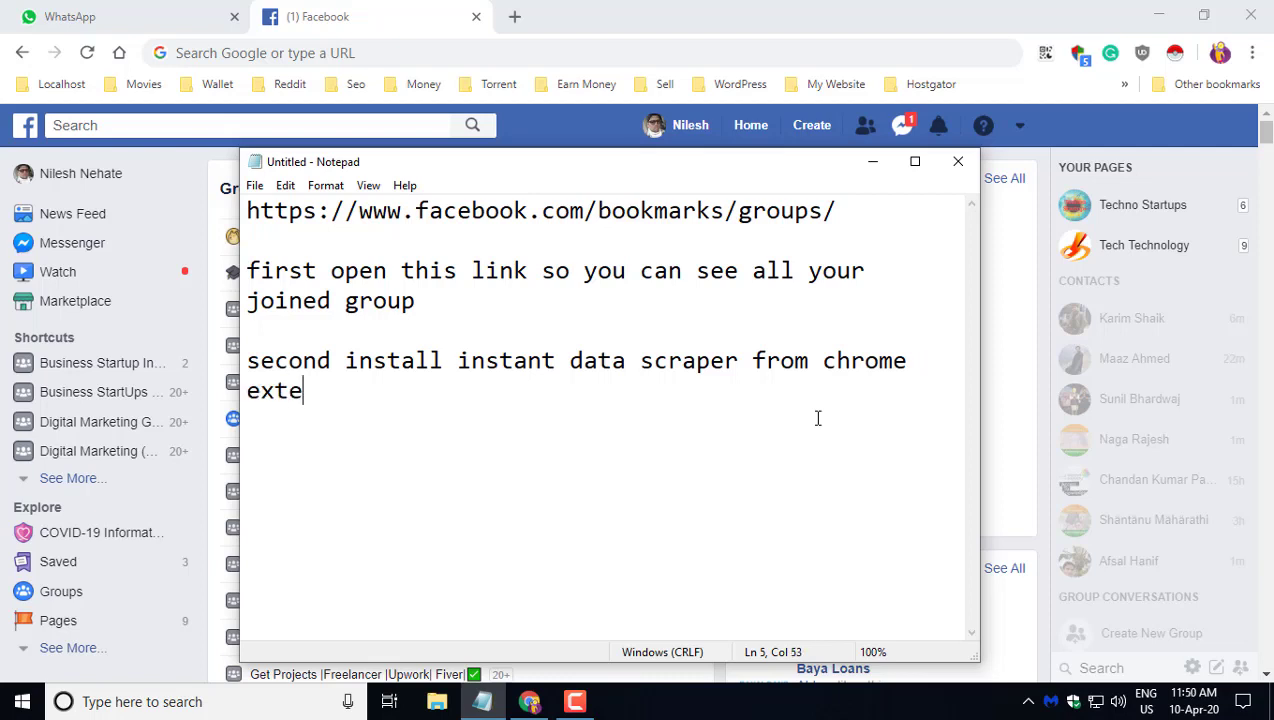
text(nsion)
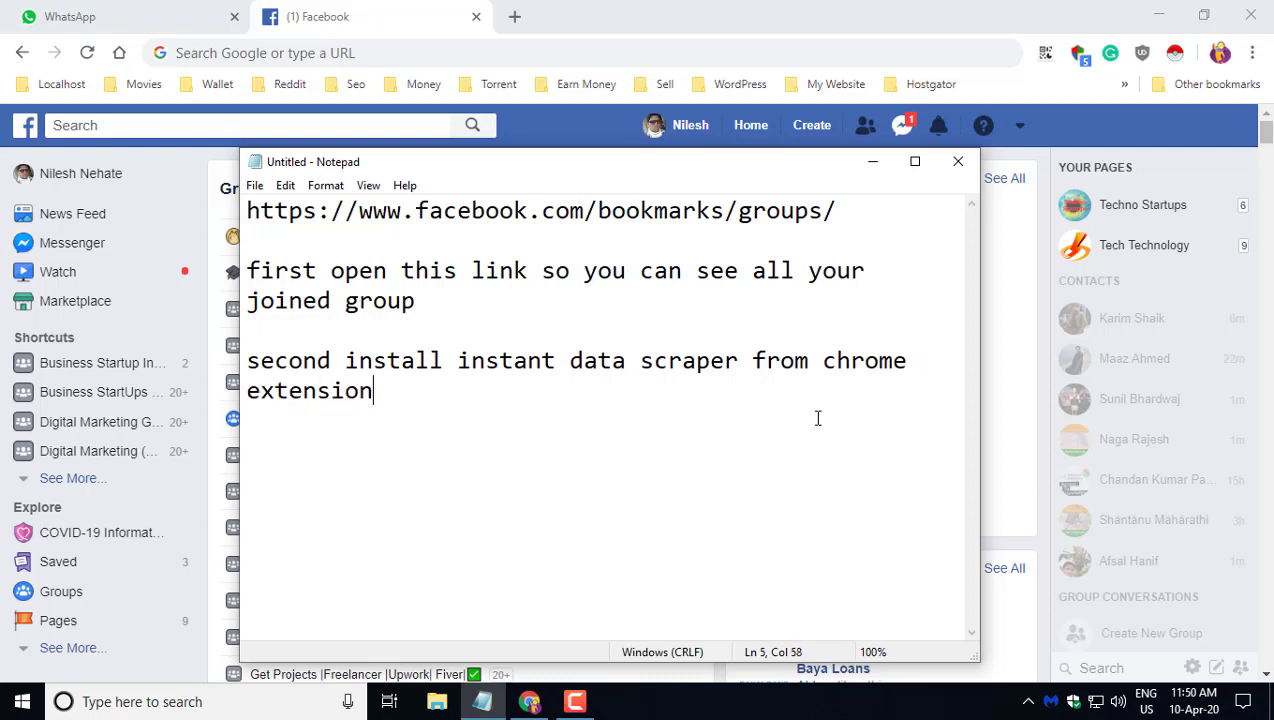
text( store)
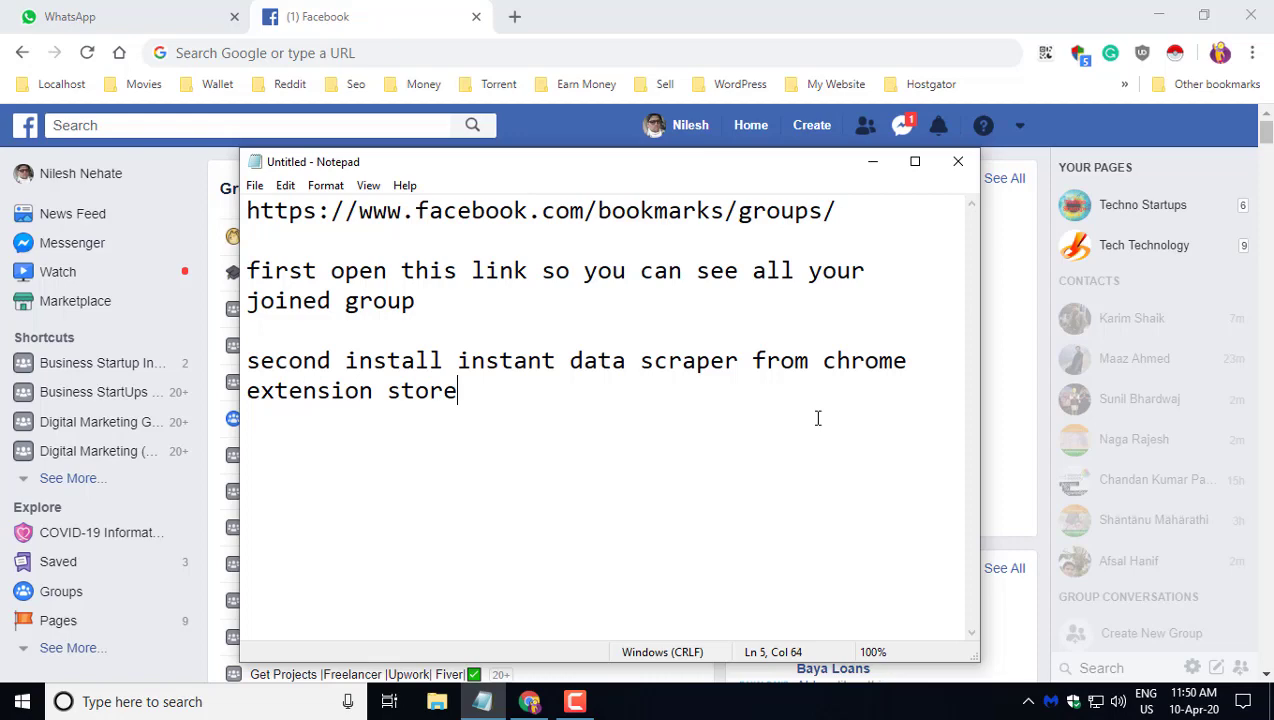
Step: Switch to Chrome, open a new tab and try to open an installed extension's web store page
click(650, 6)
click(515, 16)
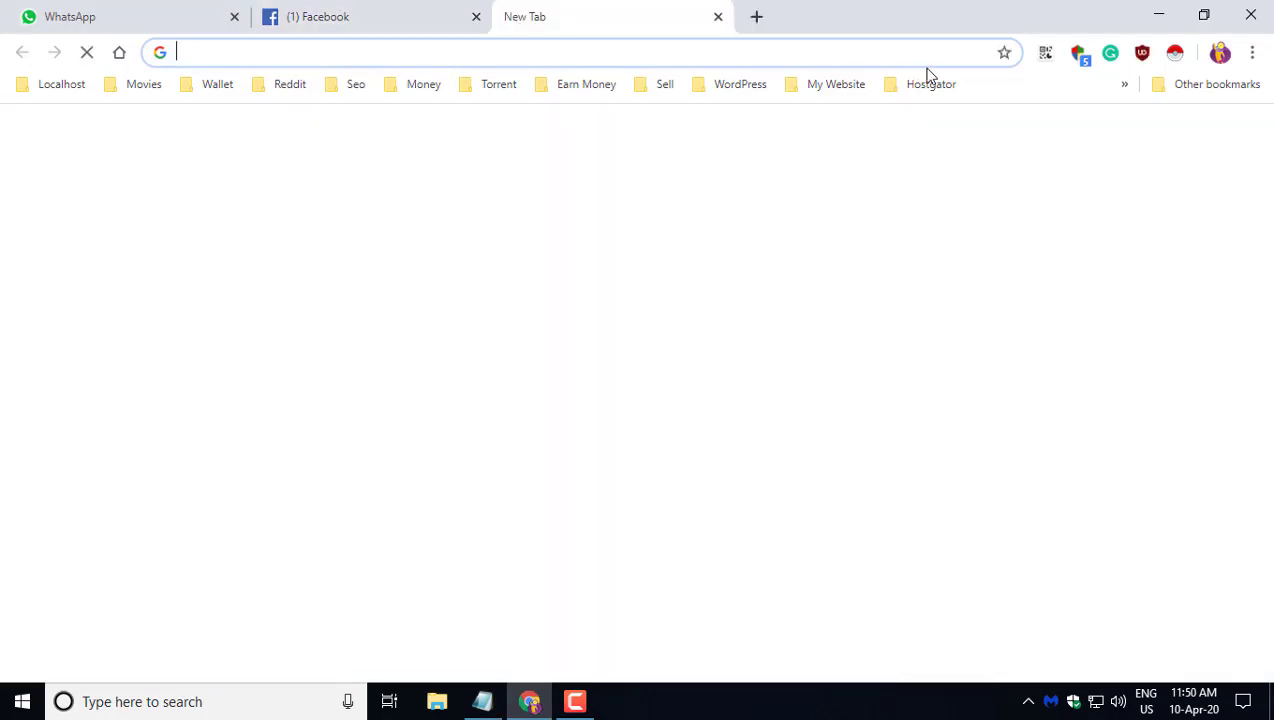
right_click(1078, 52)
click(1118, 86)
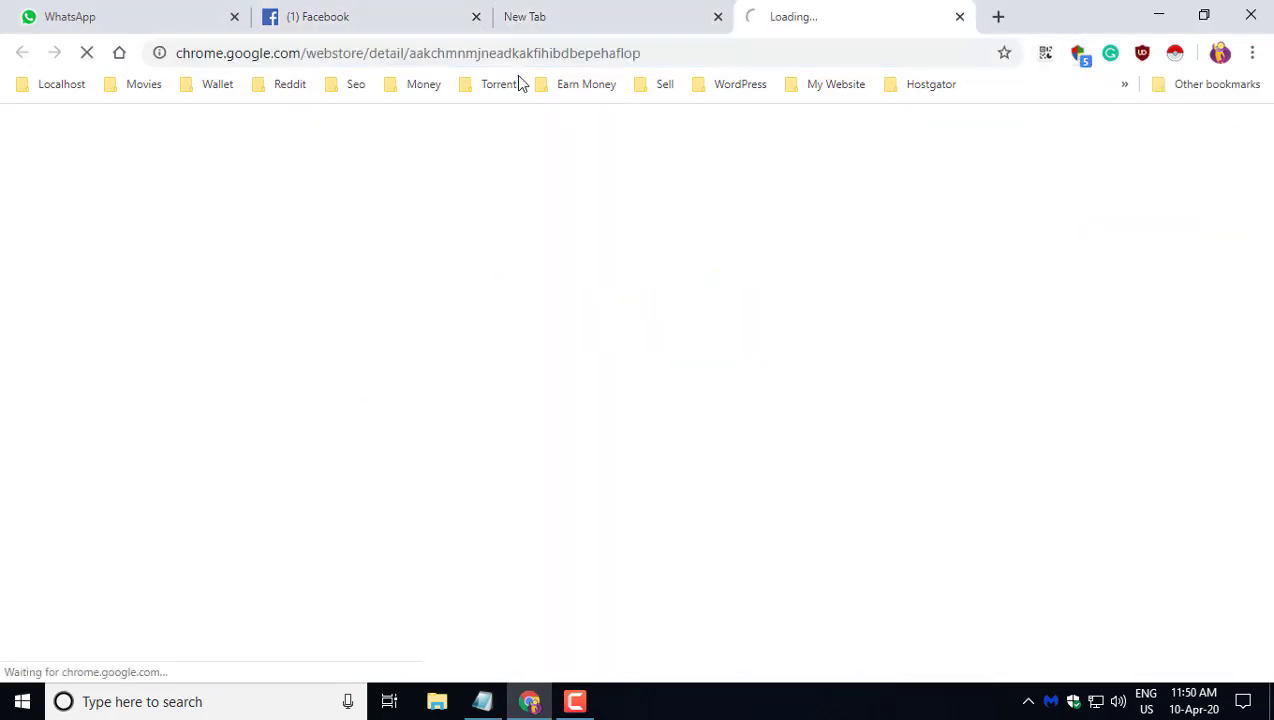
Step: Search Google for "instant data scraper chrome extension"
click(498, 50)
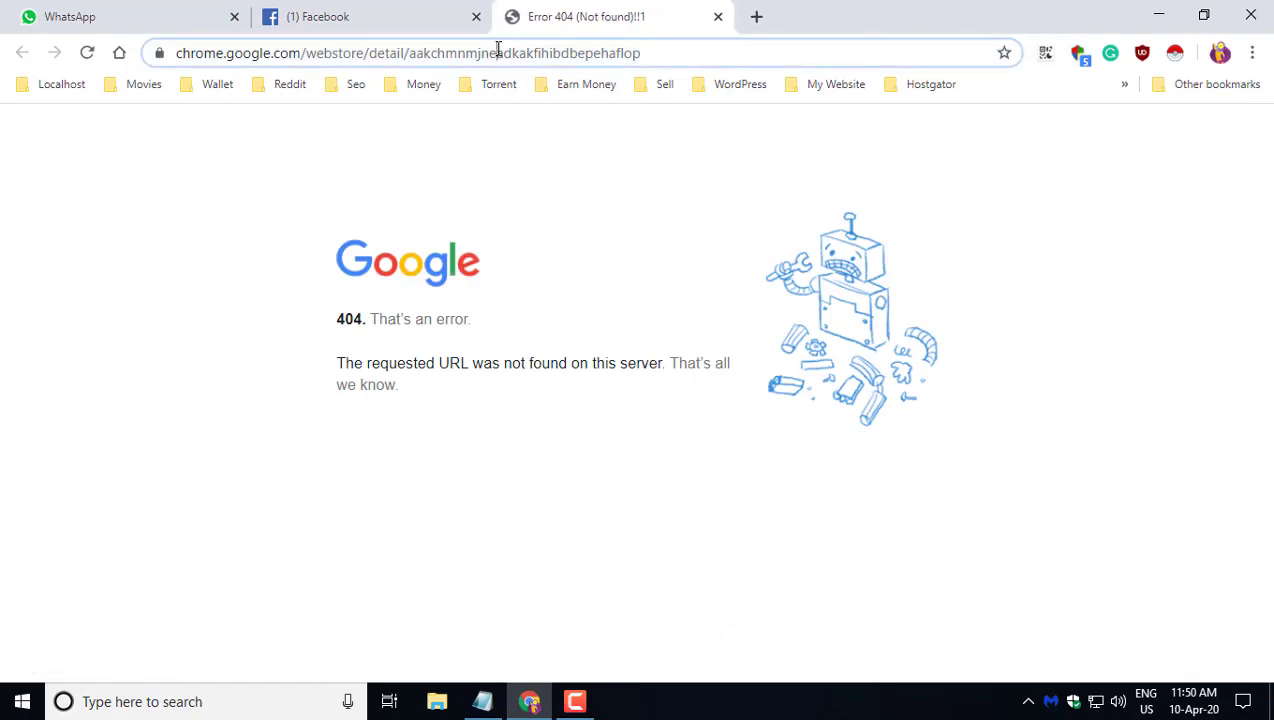
text(i)
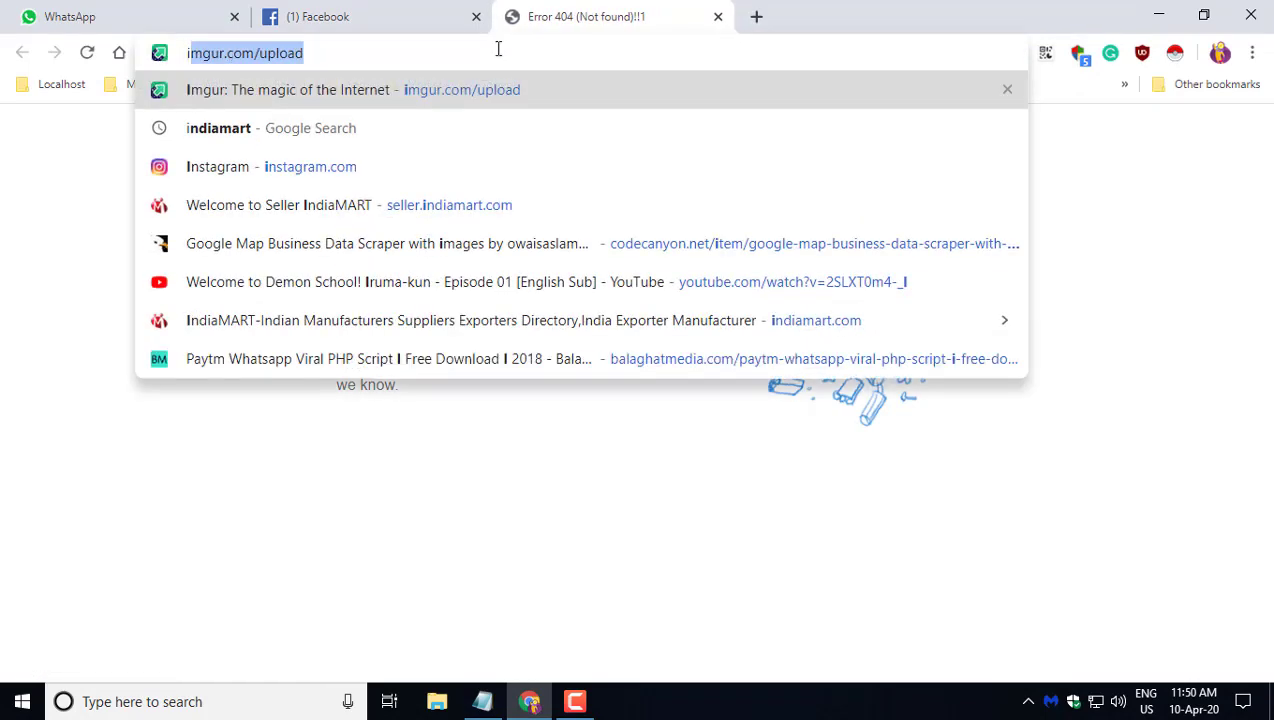
text(nstant)
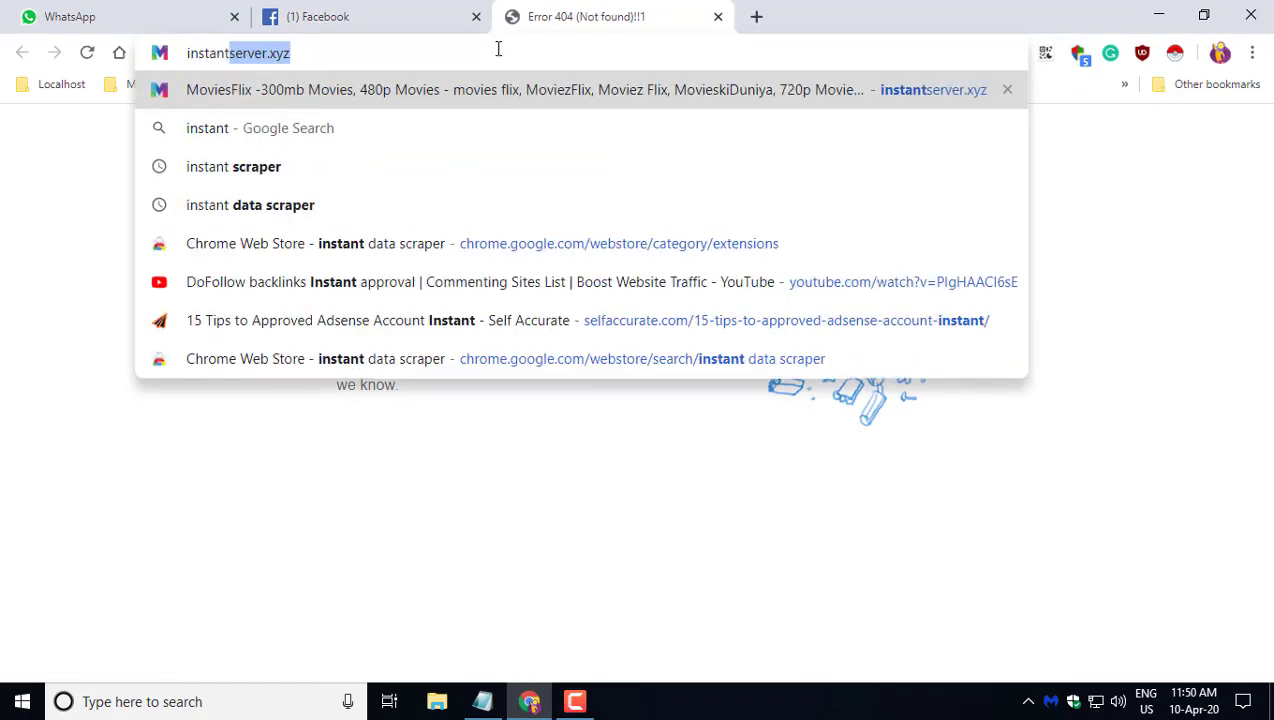
key(Down)
key(Down)
text(c)
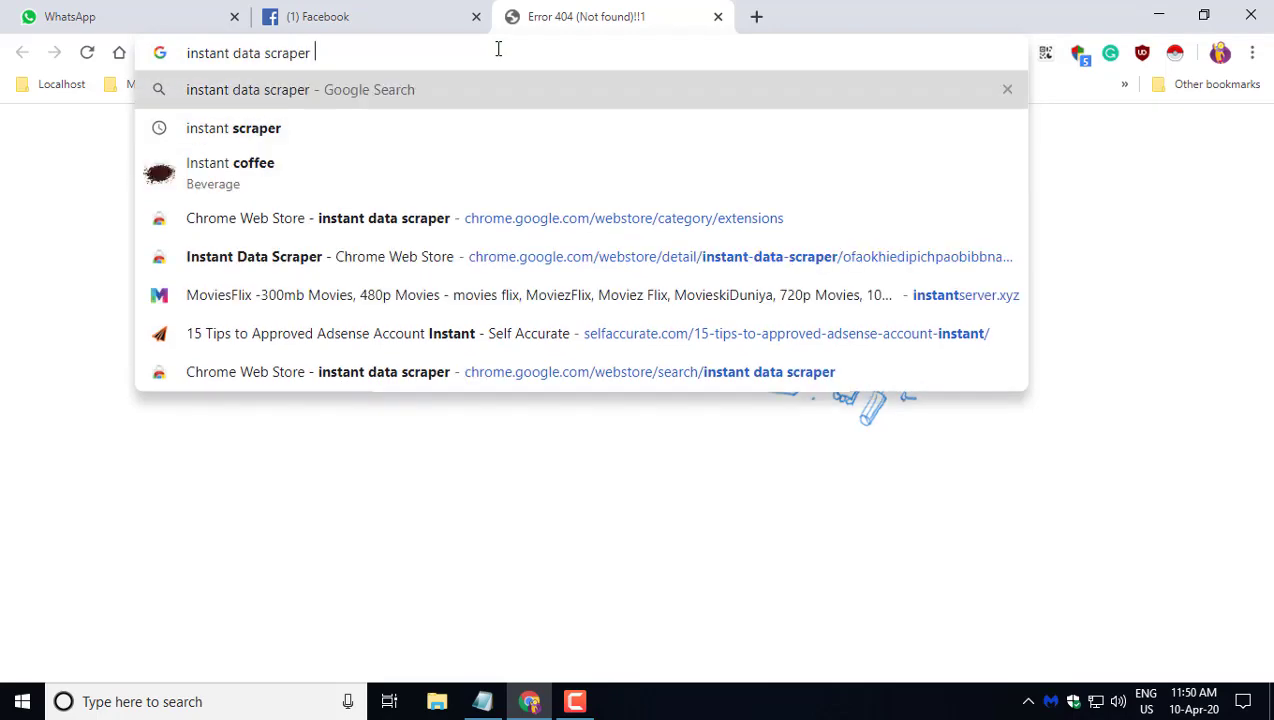
key(Down)
key(Return)
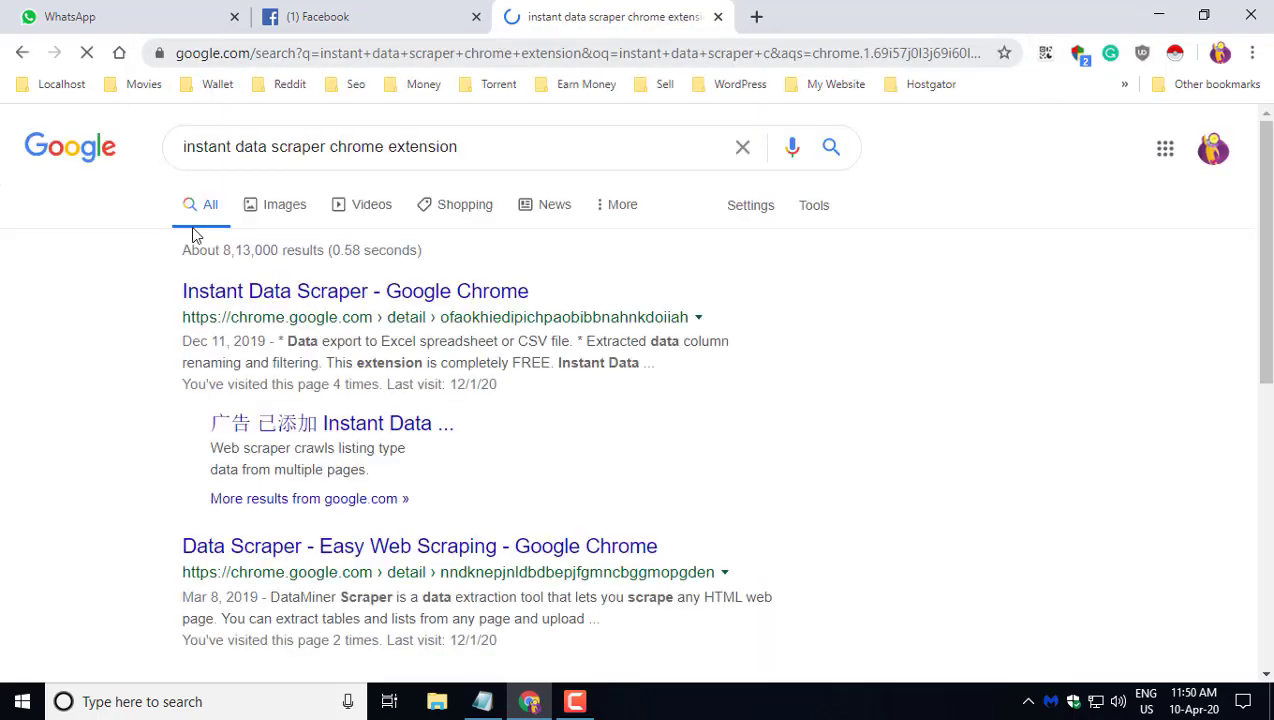
Step: Open the Instant Data Scraper page in the Chrome Web Store, close the search results and highlight the extension's title
click(314, 291)
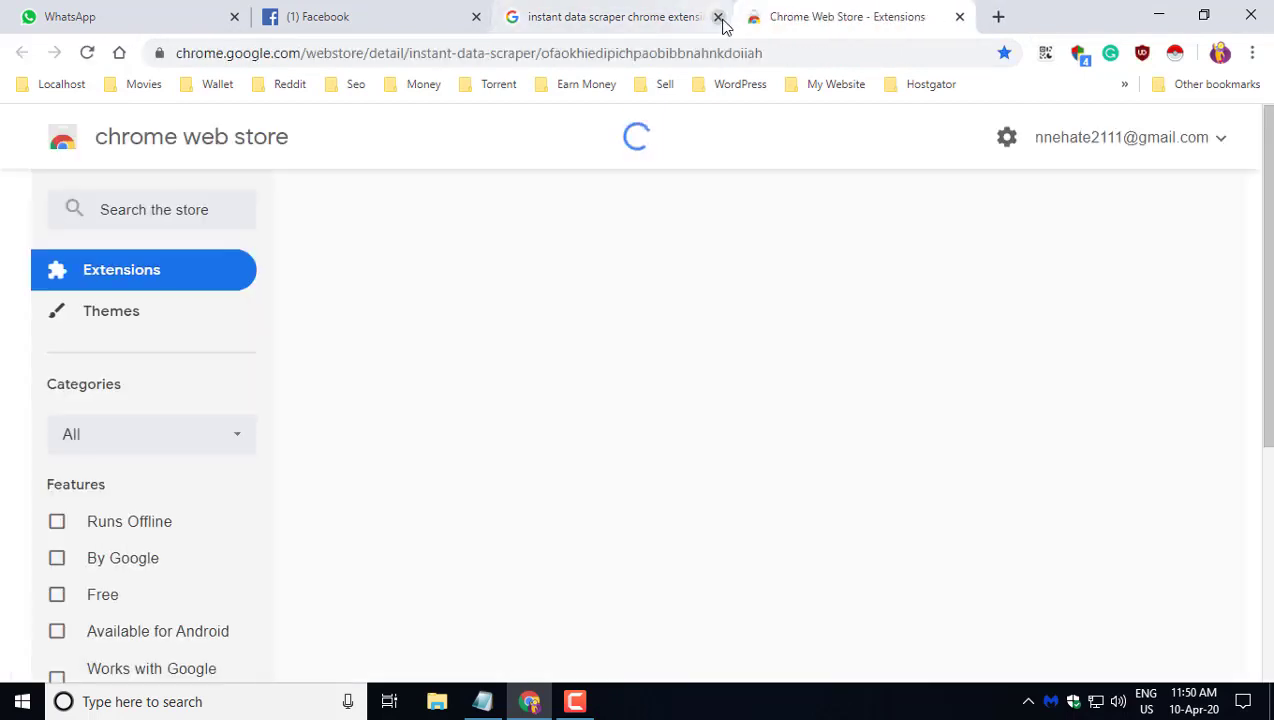
click(718, 17)
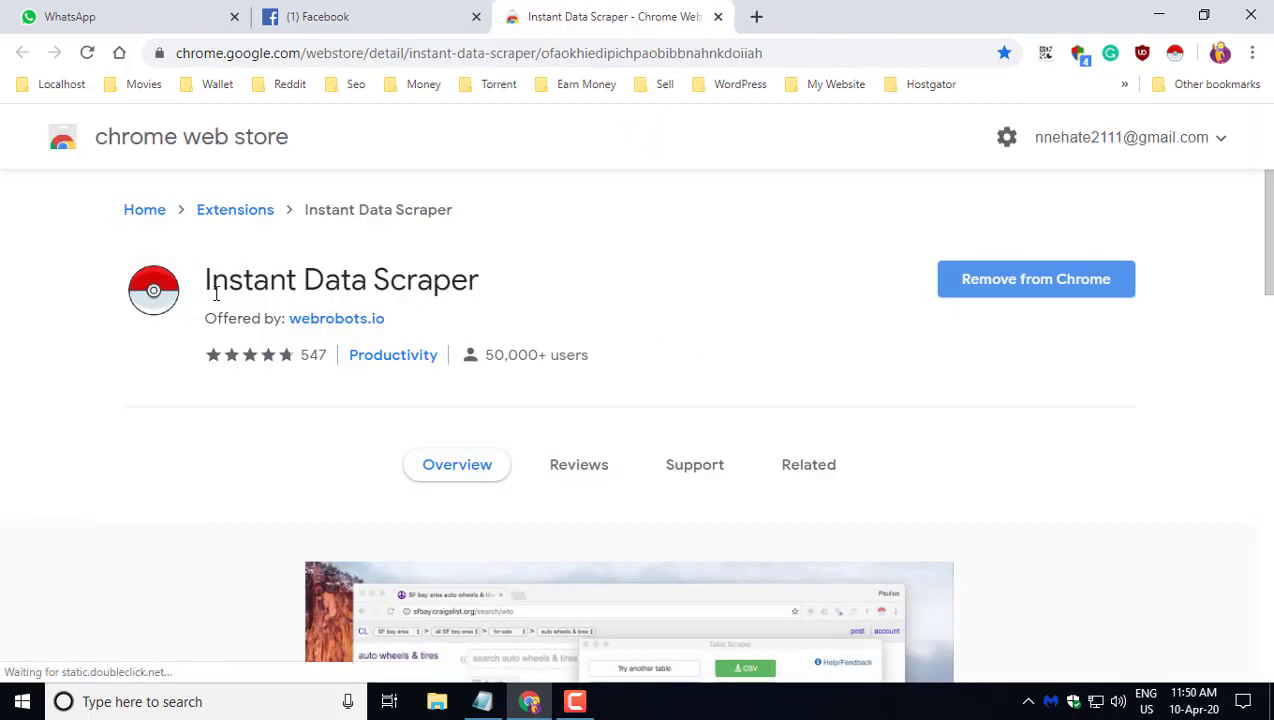
drag(213, 287, 689, 267)
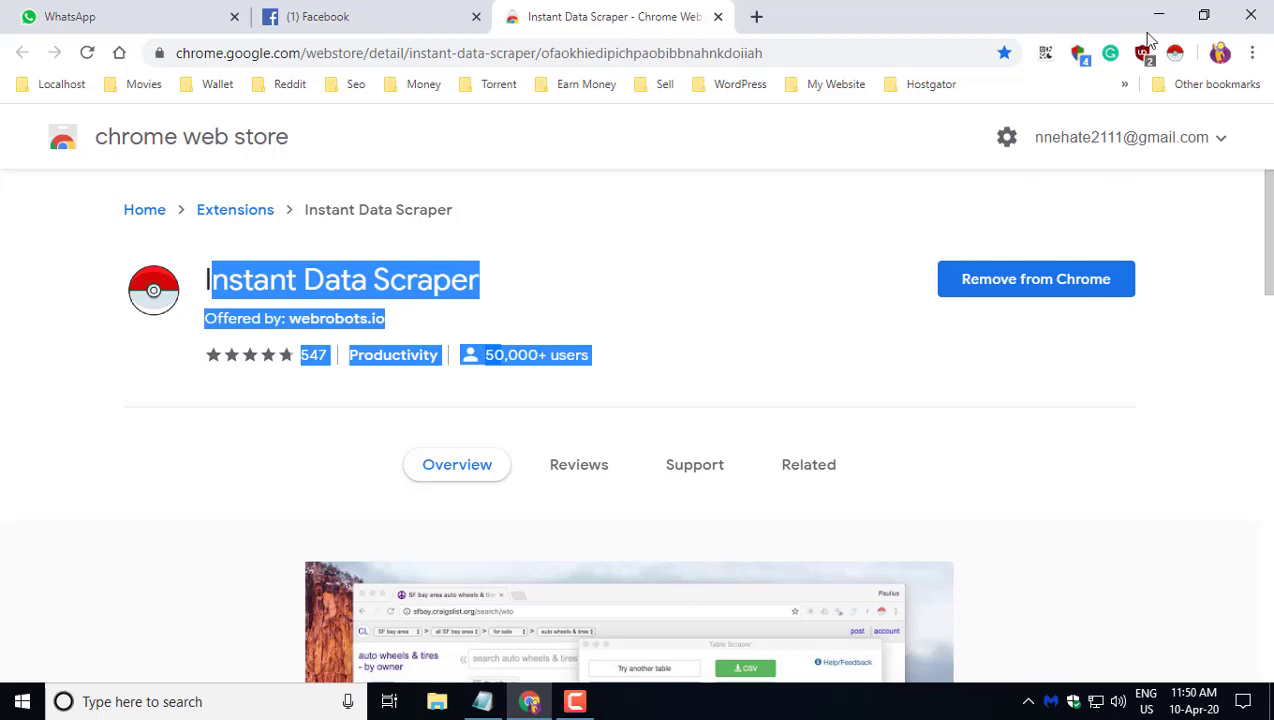
Step: Launch the Instant Data Scraper extension briefly, then close its window and the web store page
click(1175, 53)
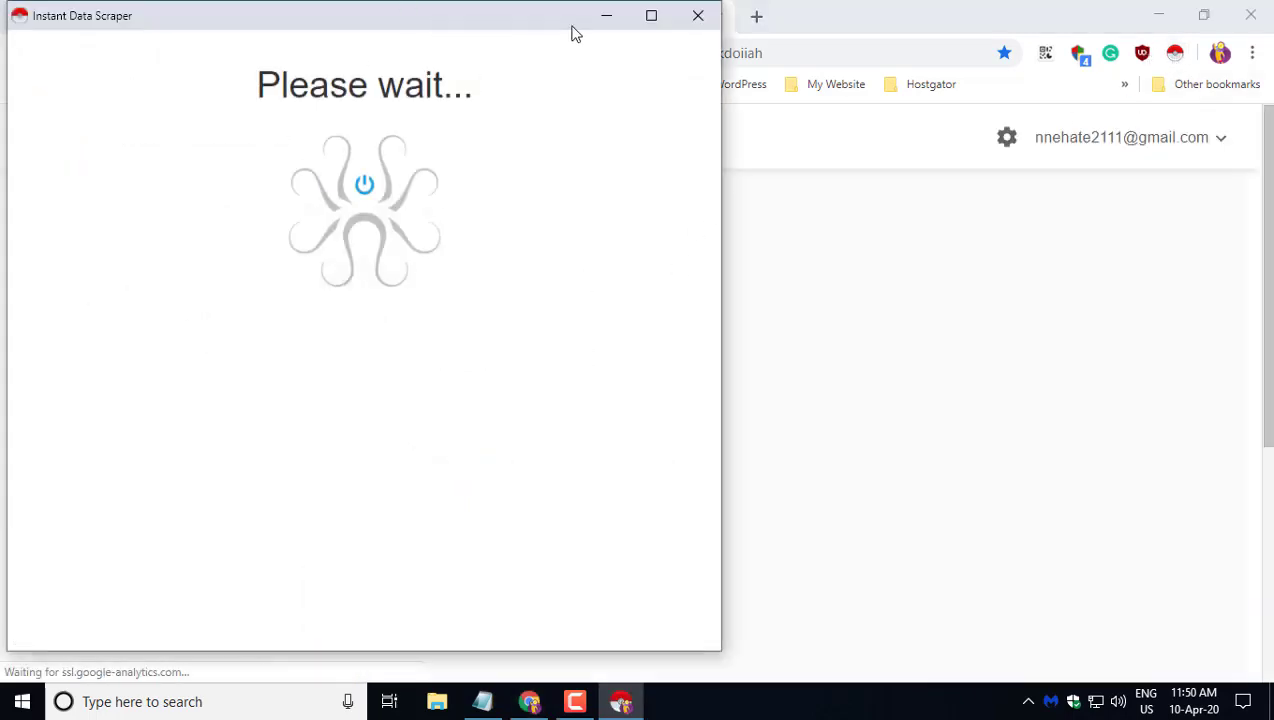
click(698, 15)
click(712, 17)
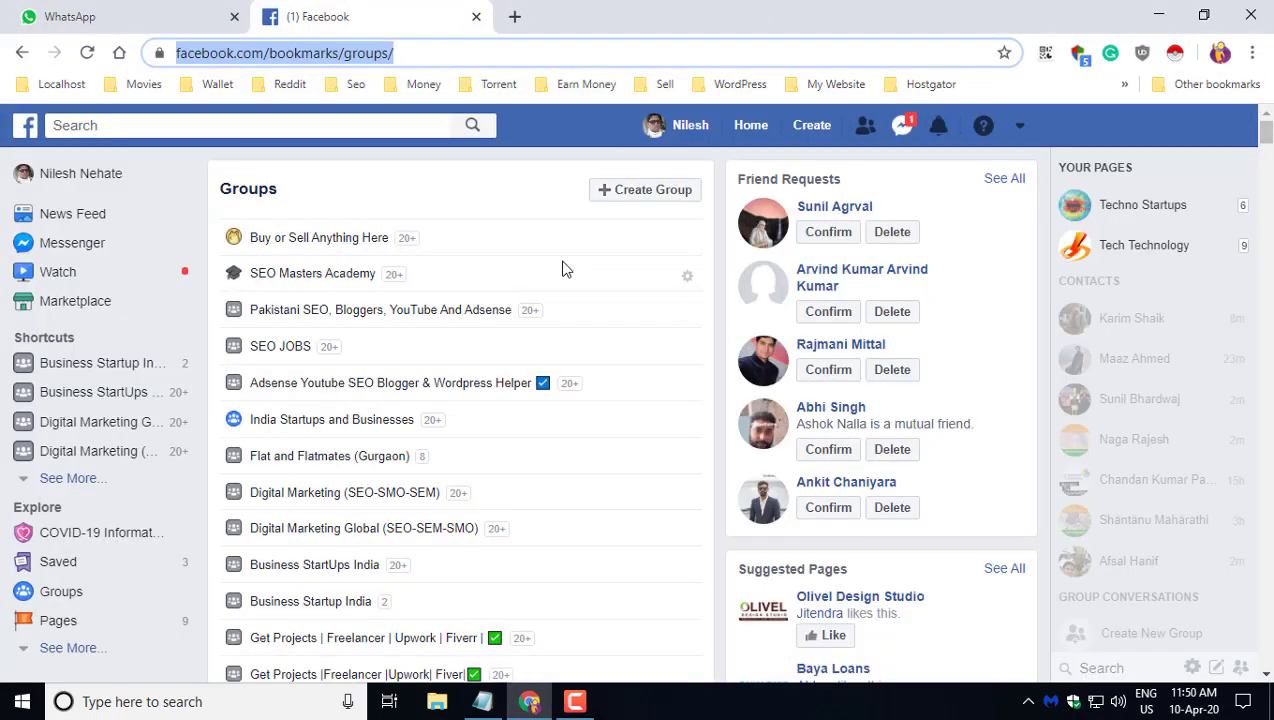
Step: Copy the Facebook groups link from the Notepad note and load the facebook.com/bookmarks/groups/ page in the browser
click(482, 701)
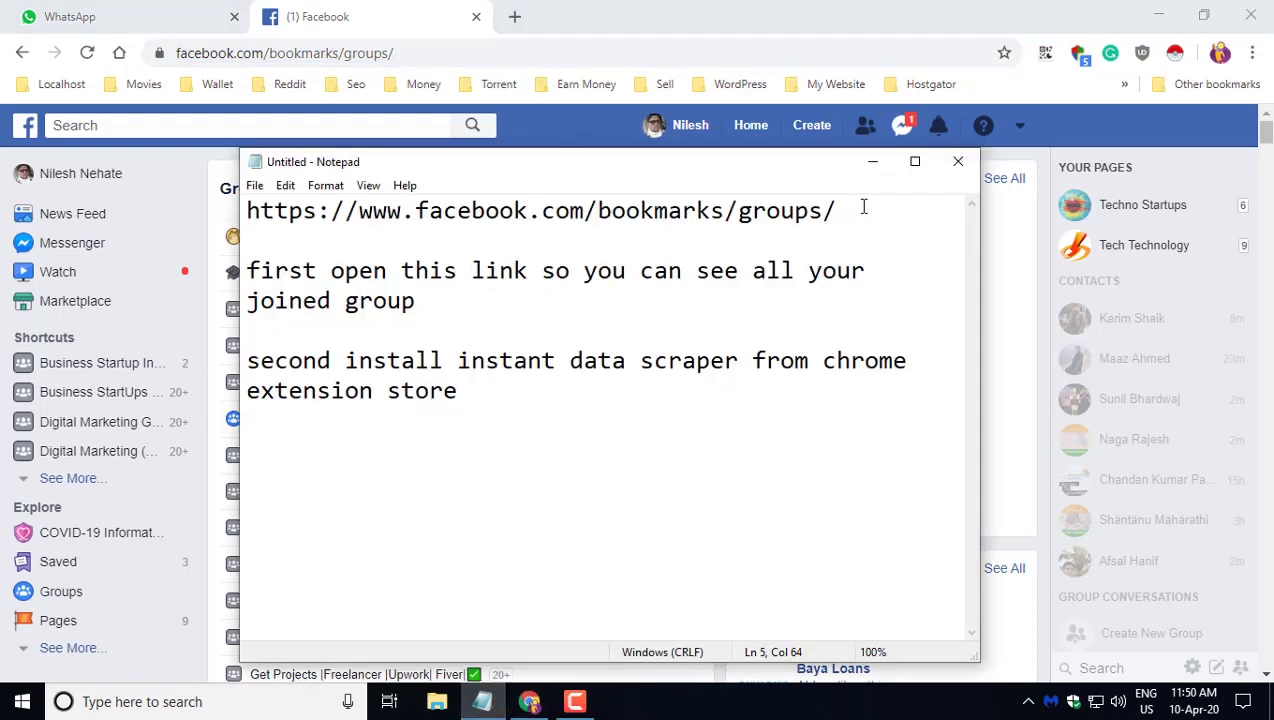
drag(864, 207, 61, 115)
key(ctrl+x)
key(ctrl+v)
click(352, 55)
click(352, 55)
key(ctrl+v)
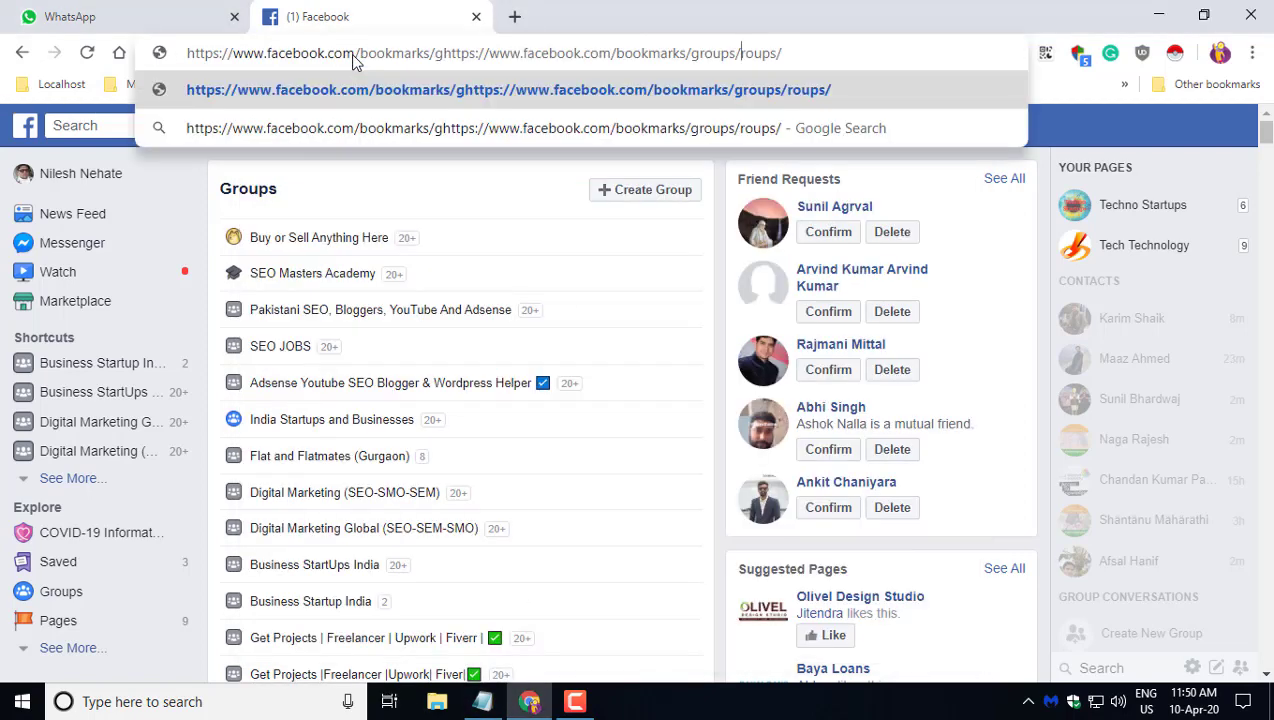
key(ctrl+z)
key(Return)
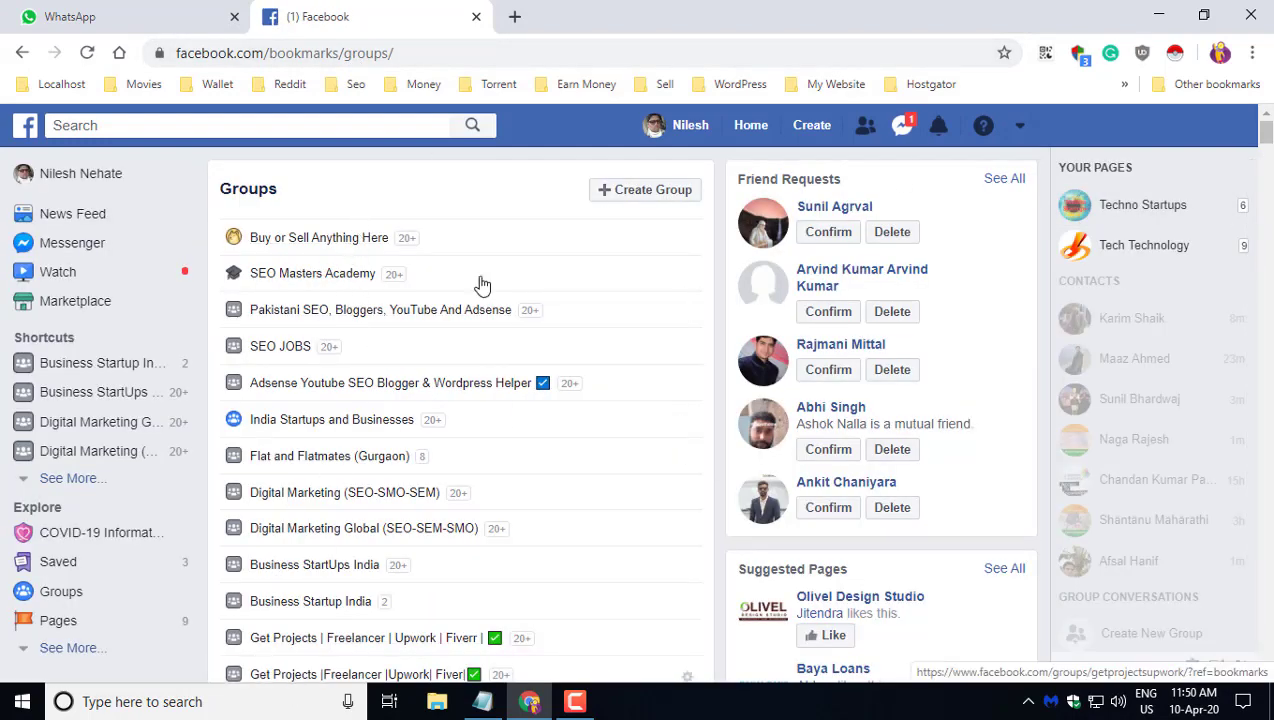
Step: Return to Notepad and add a run of blank lines after the last paragraph to get an empty writing area
key(alt+Tab)
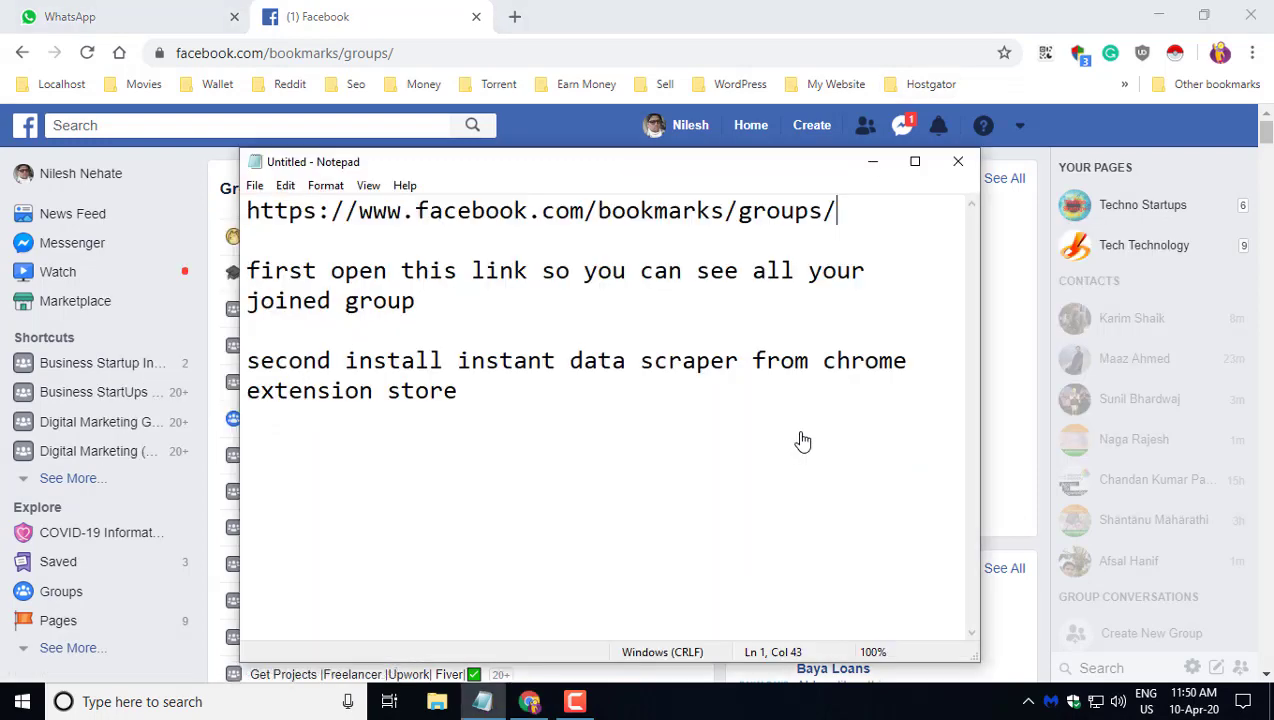
key(ctrl+a)
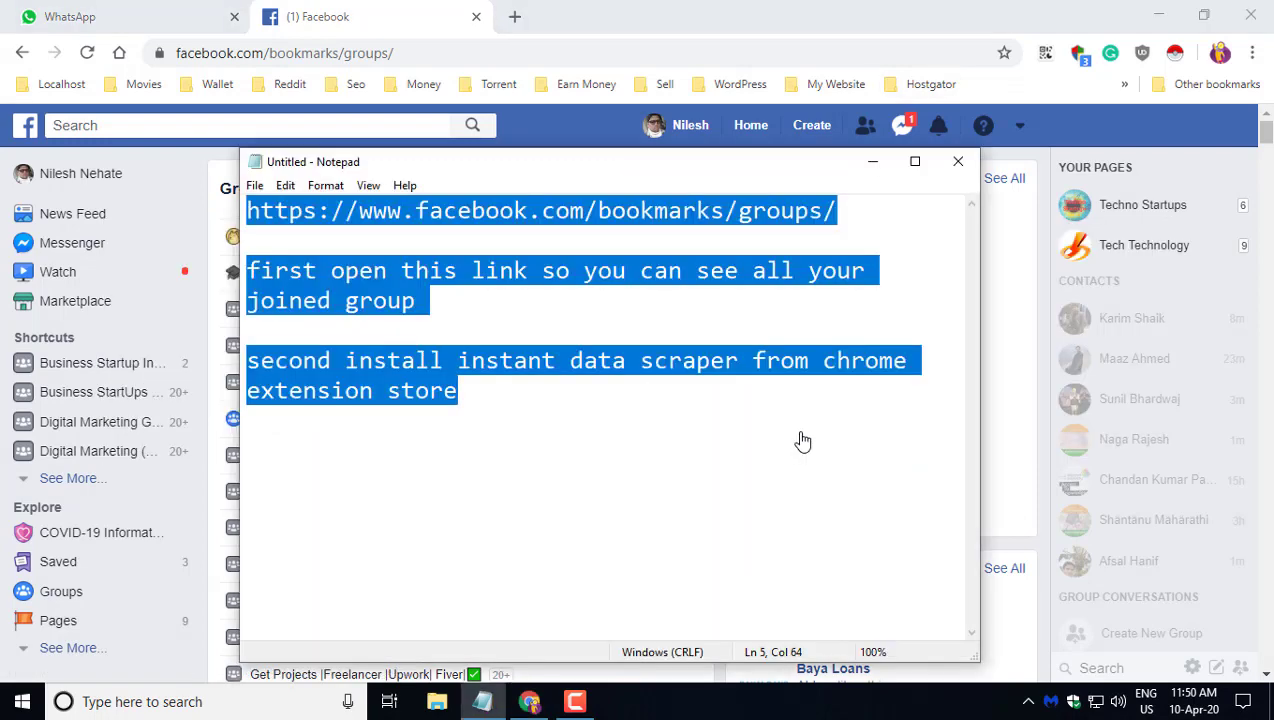
click(802, 441)
key(Return)
key(Return)
key(Return)
key(Return)
key(Return)
key(Return)
key(Return)
key(Return)
key(Return)
key(Return)
key(Return)
key(Return)
key(Return)
key(Return)
key(Return)
key(Return)
key(Return)
key(Return)
key(Return)
key(Return)
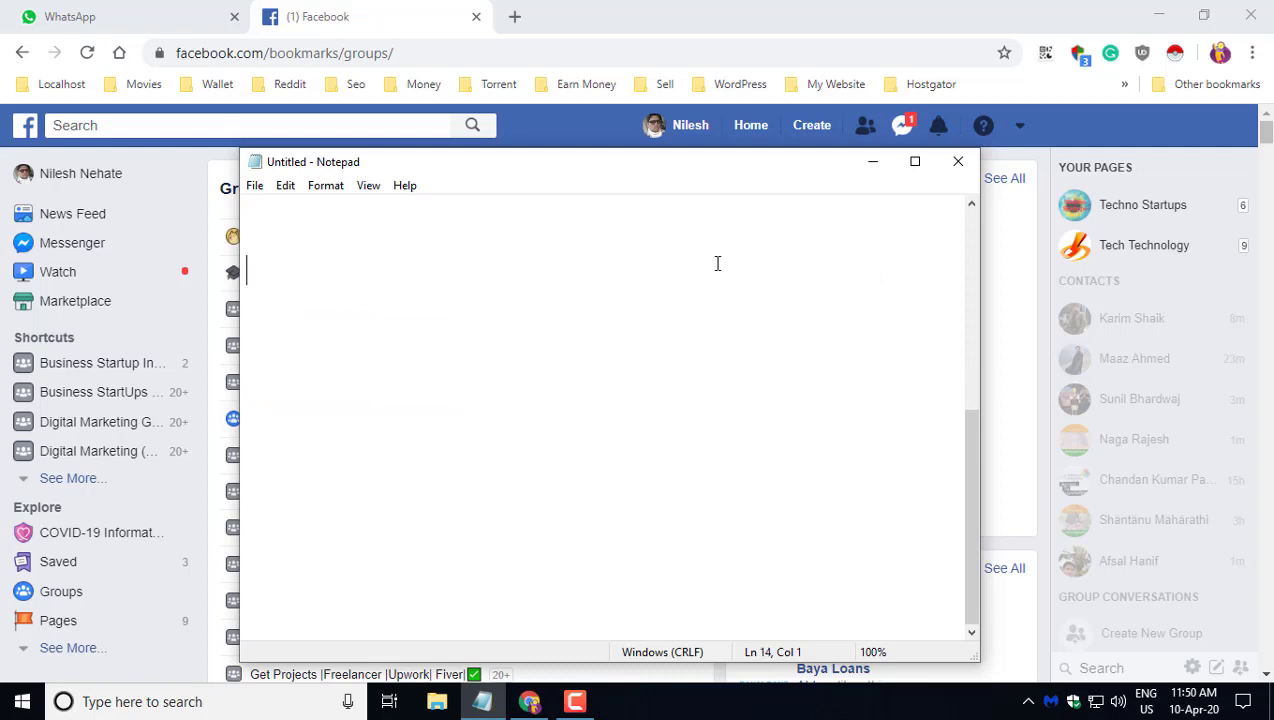
Step: Add the line "just click on extension icon and follow video" to the note
text(just )
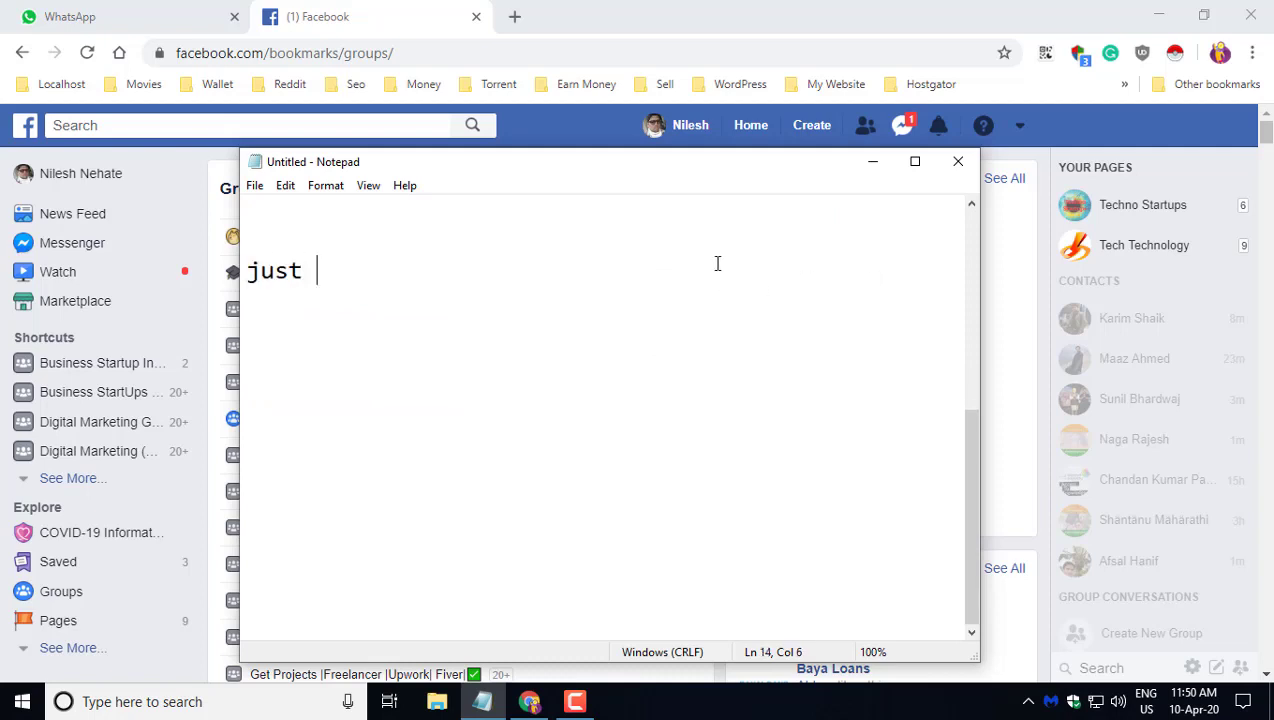
text(click )
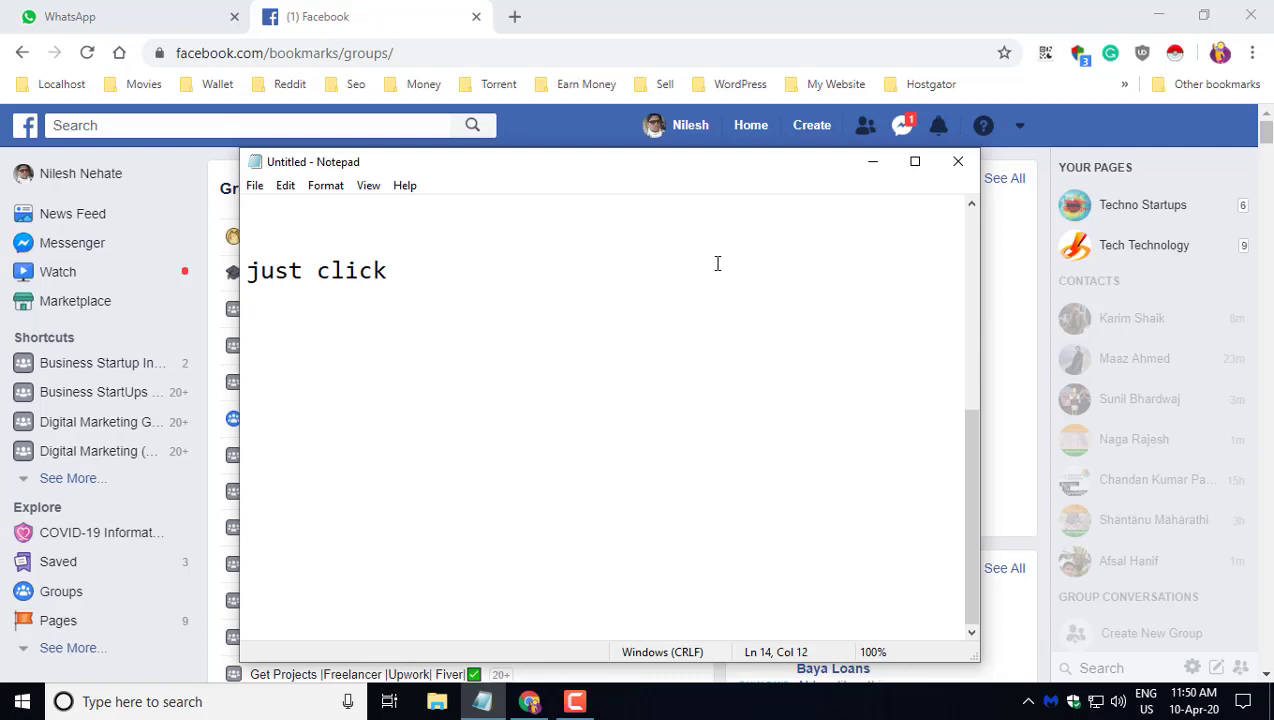
text(on extension )
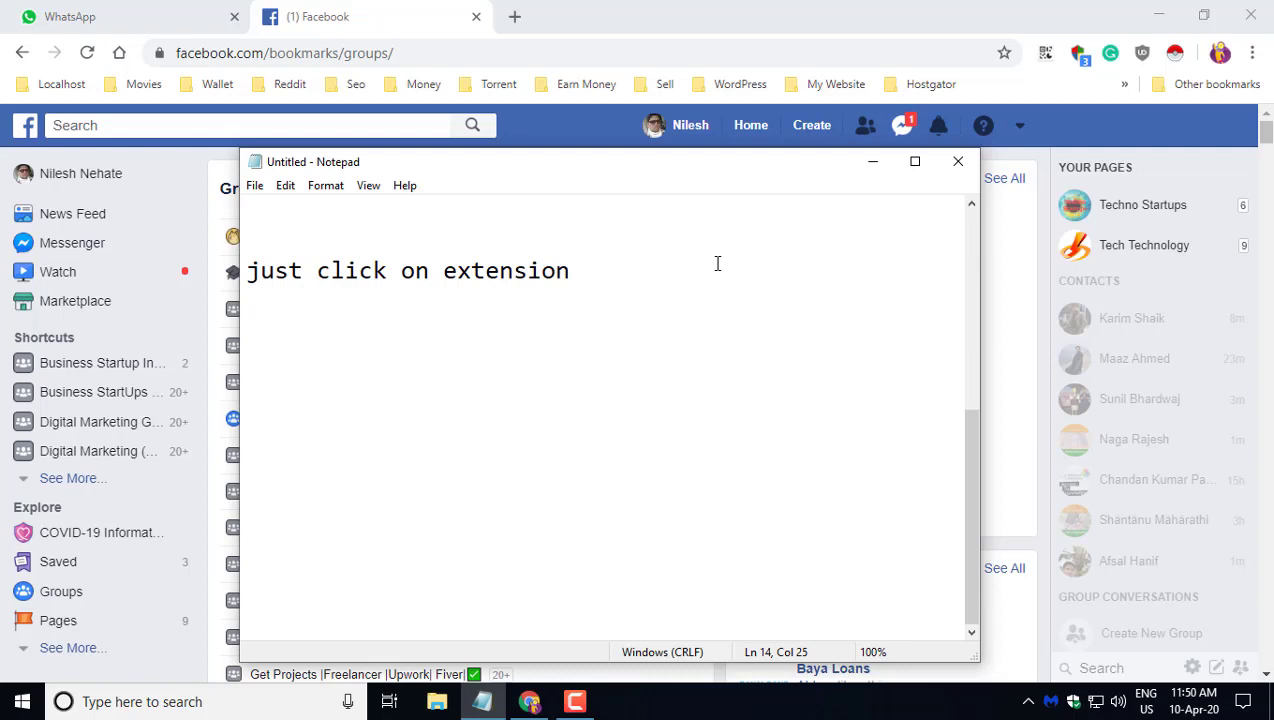
text(icon and f)
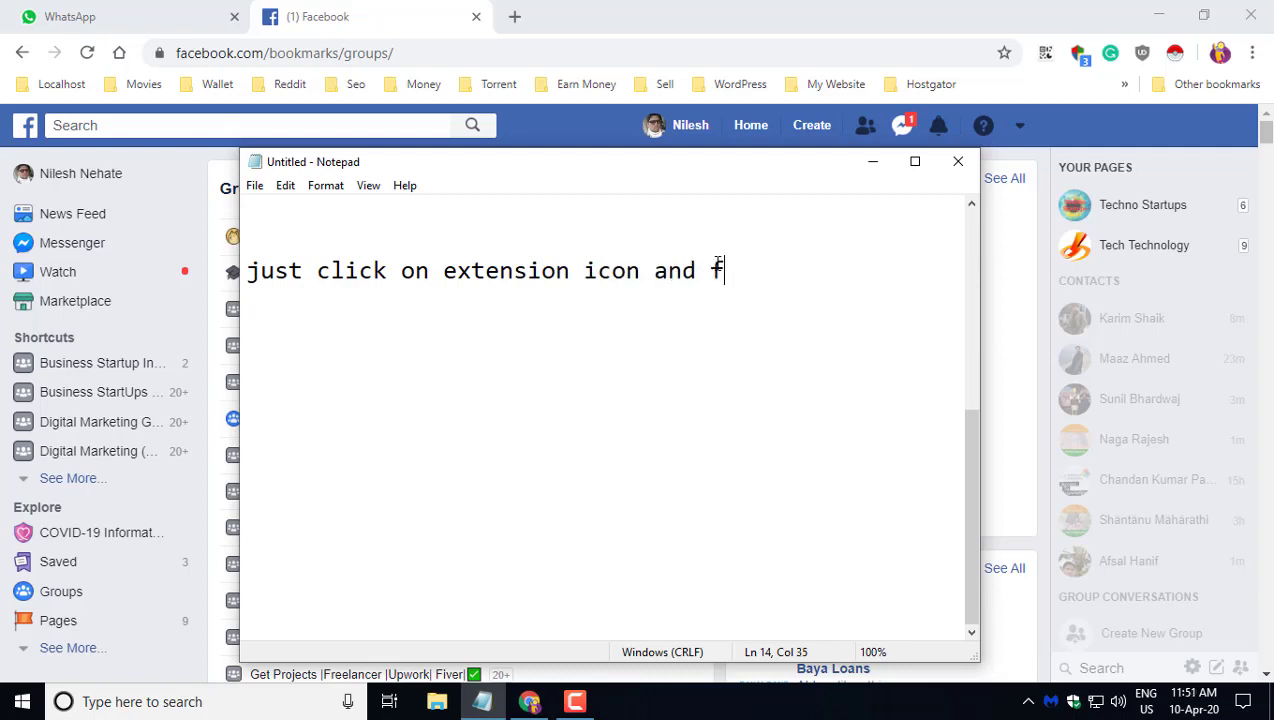
text(ollow )
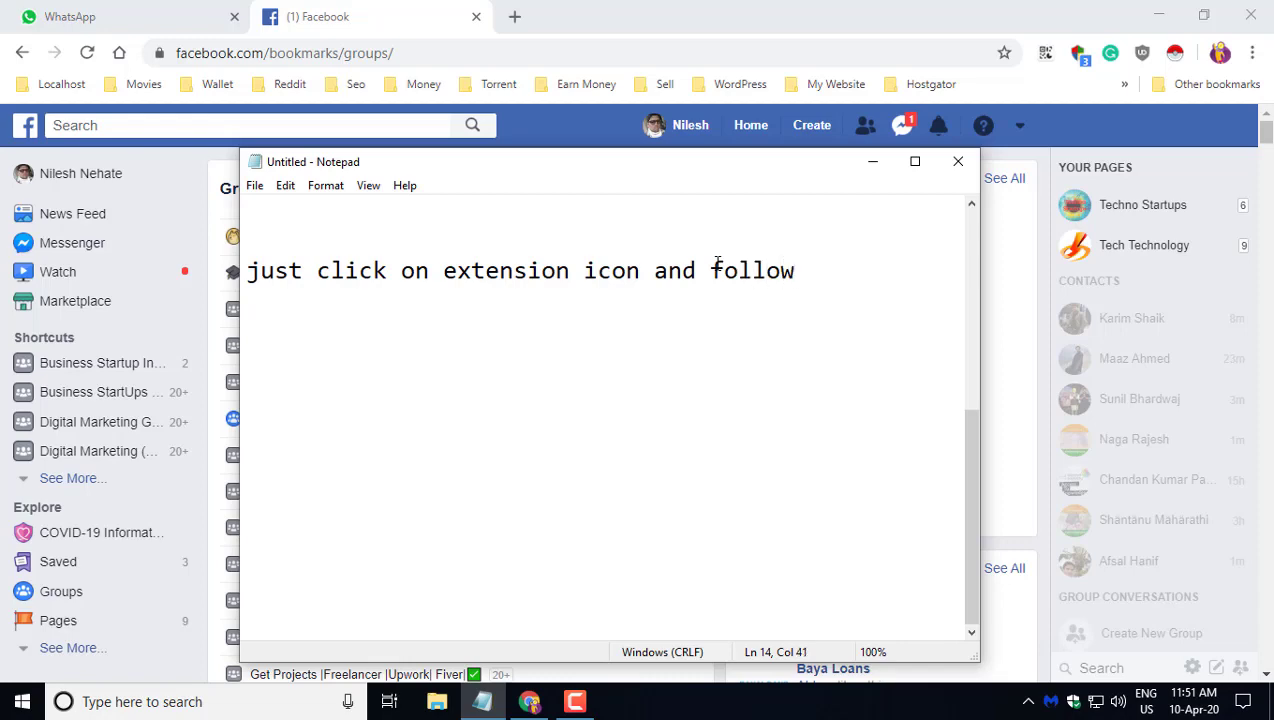
text(video)
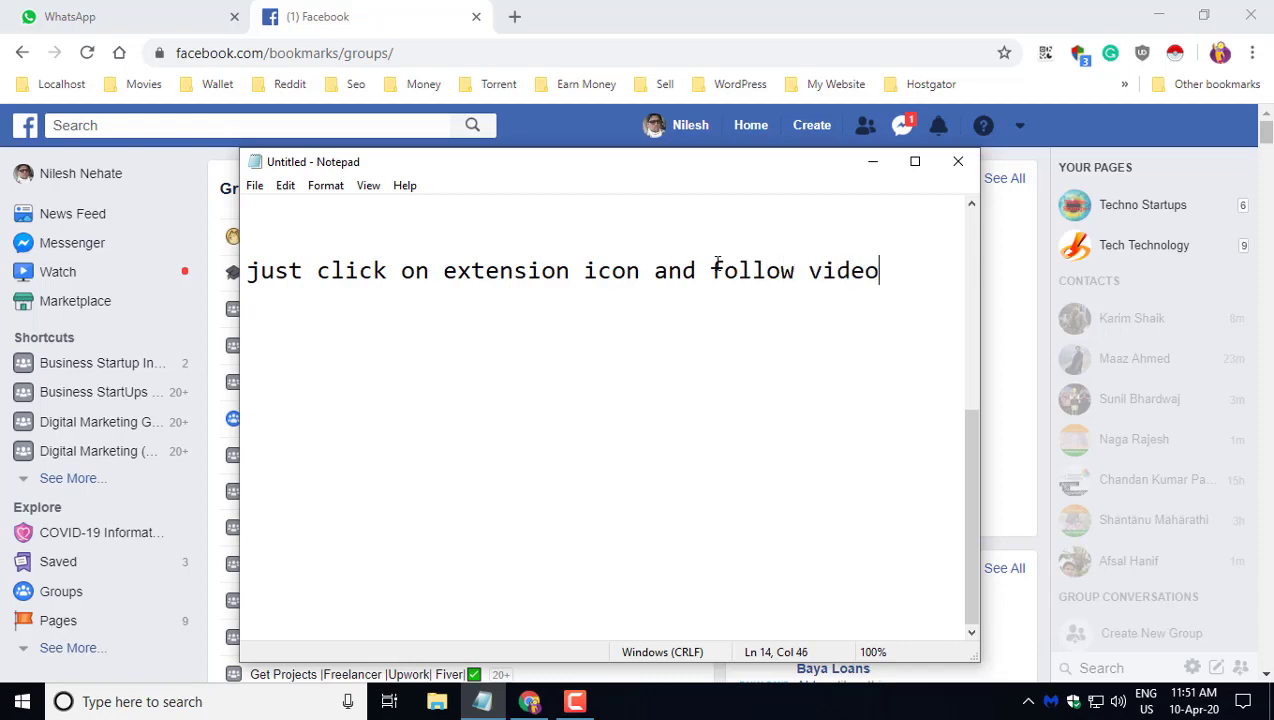
Step: Switch to Chrome, run Instant Data Scraper on the Facebook groups page, review the highlighted groups list and return to the scraper window
click(859, 6)
click(1175, 53)
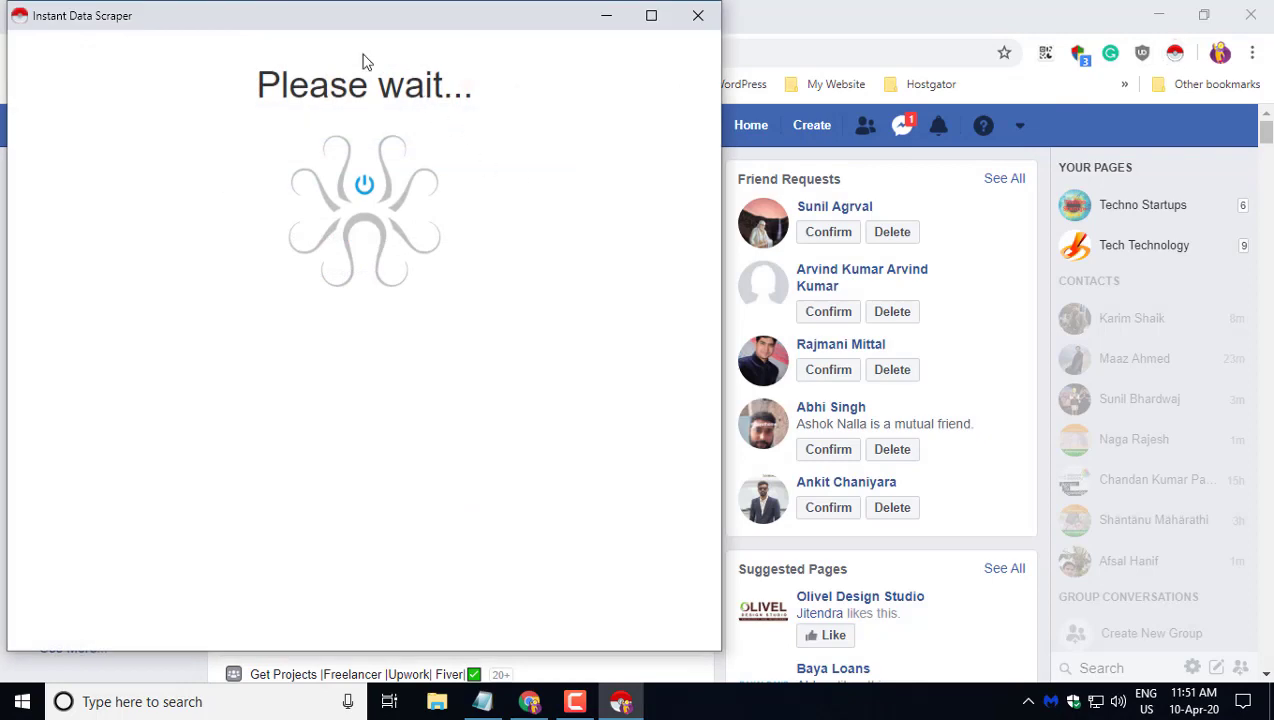
drag(335, 28, 991, 63)
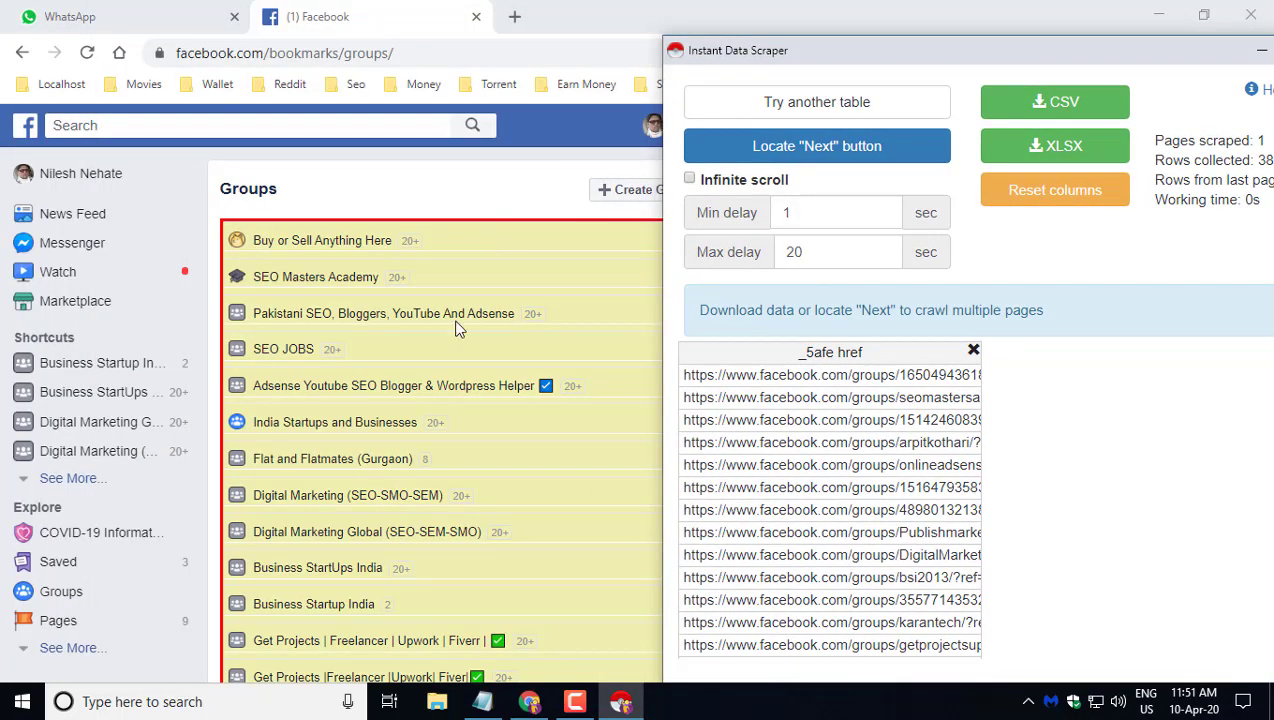
click(664, 10)
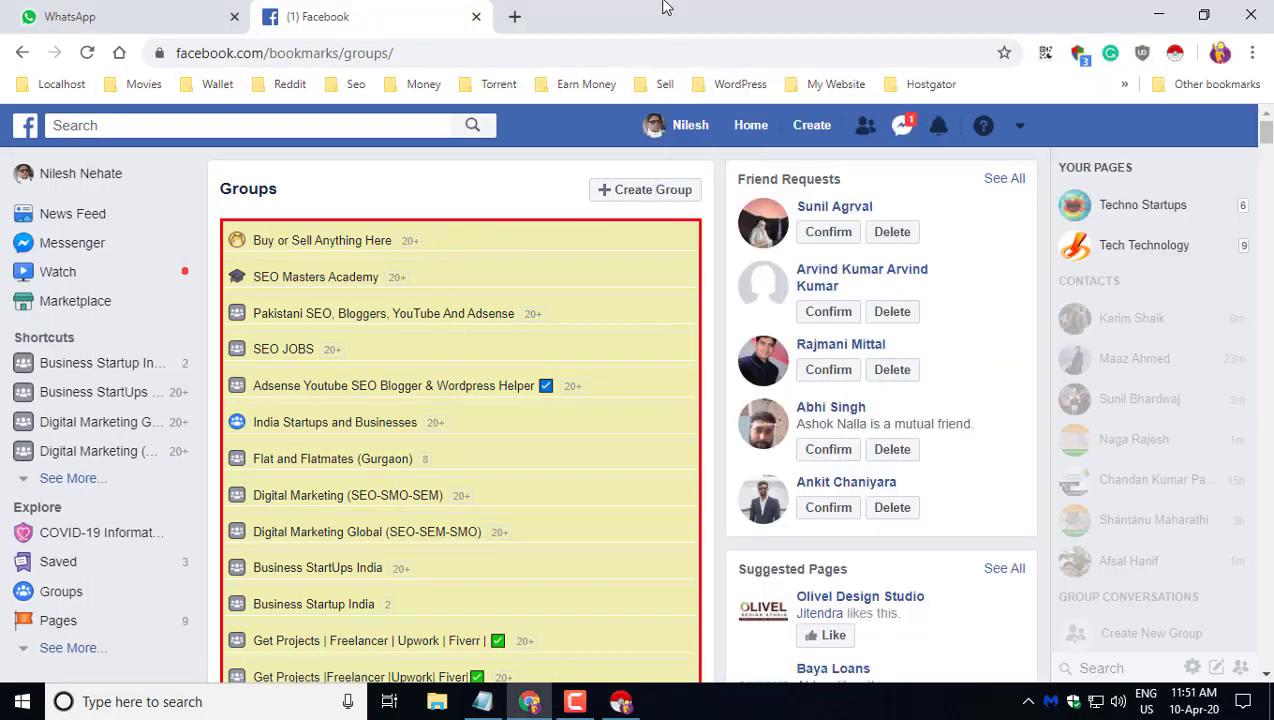
key(End)
scroll(421, 600, up, 5)
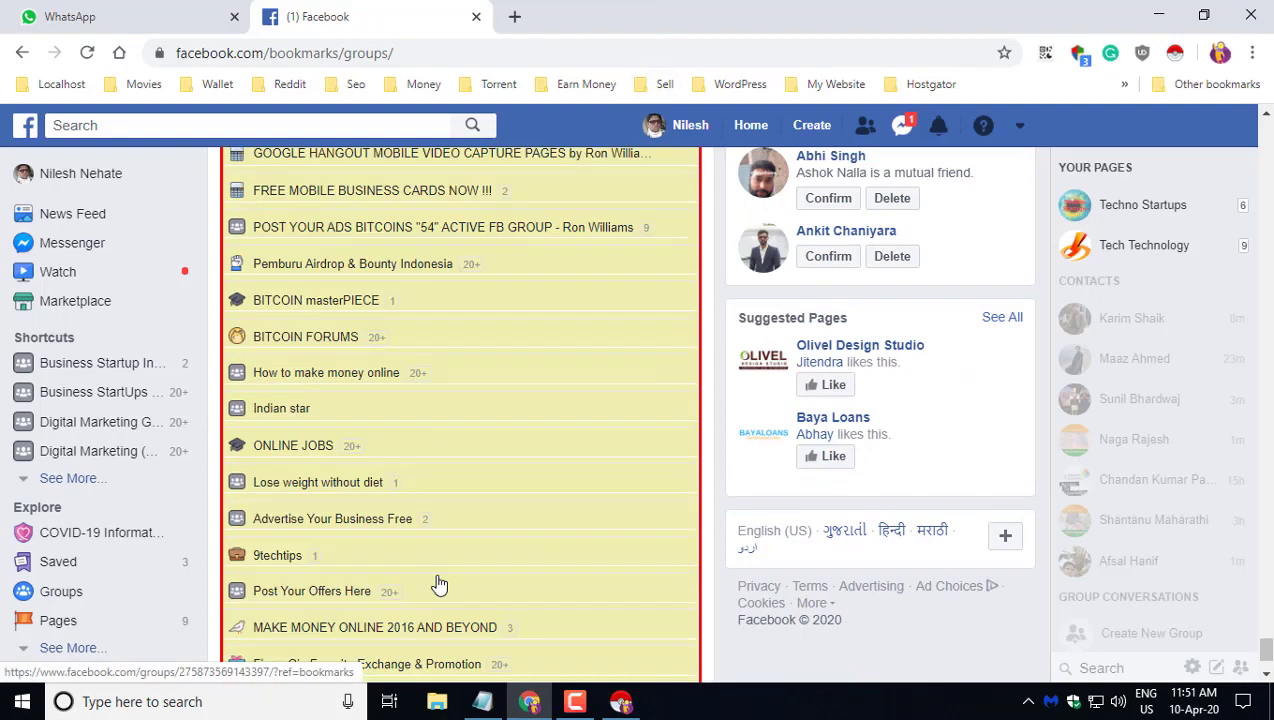
scroll(437, 583, up, 10)
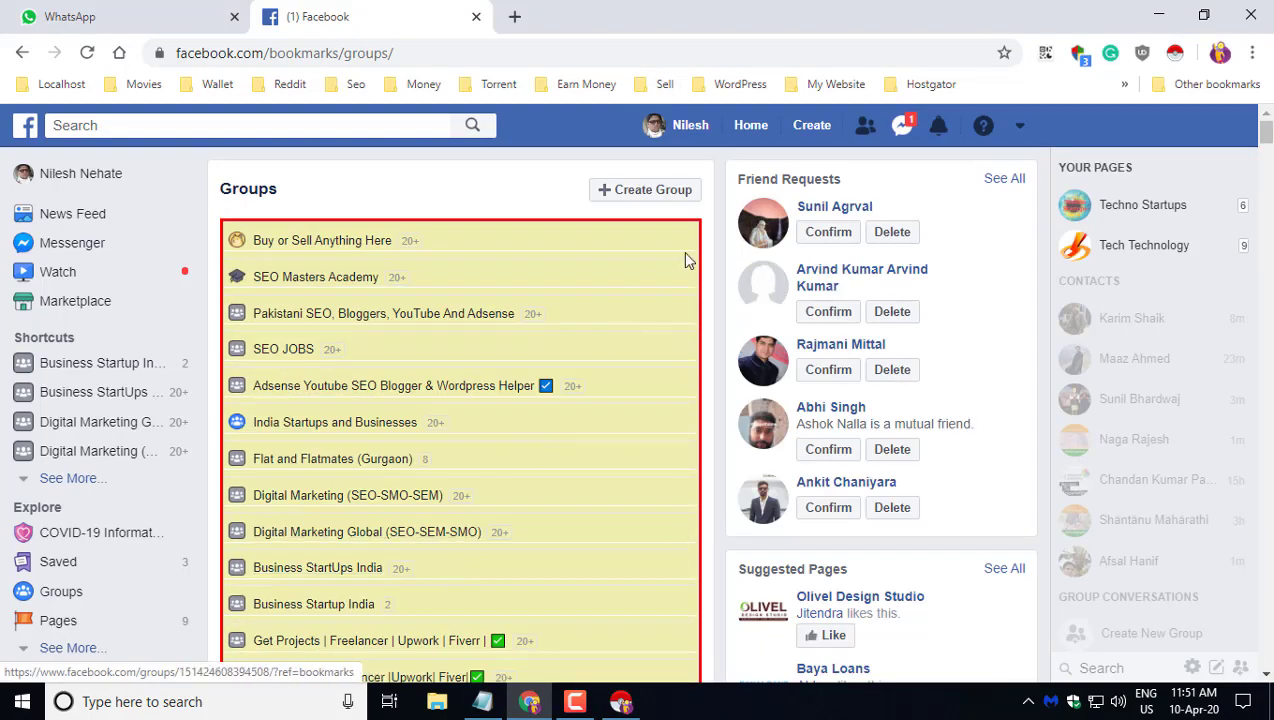
click(672, 323)
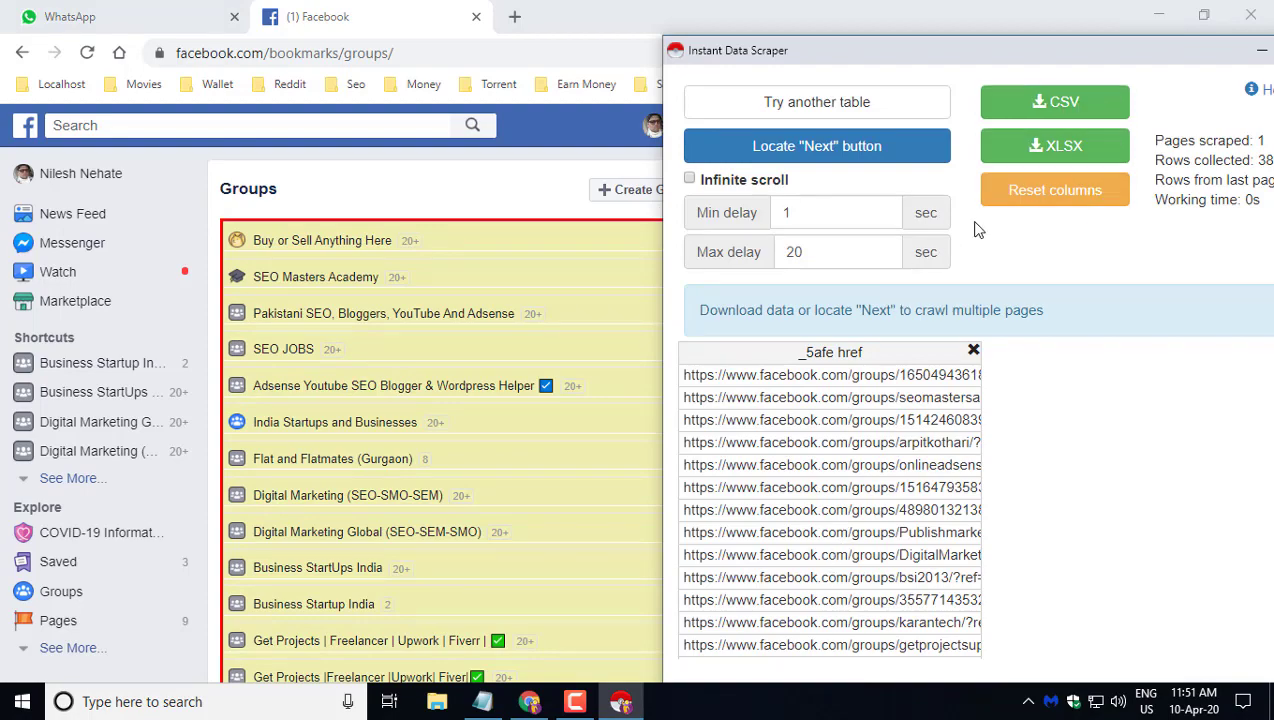
Step: Reset the scraped table's columns and remove countValue, linkWrap and img src, keeping only the _5afe href column
click(1042, 200)
click(864, 424)
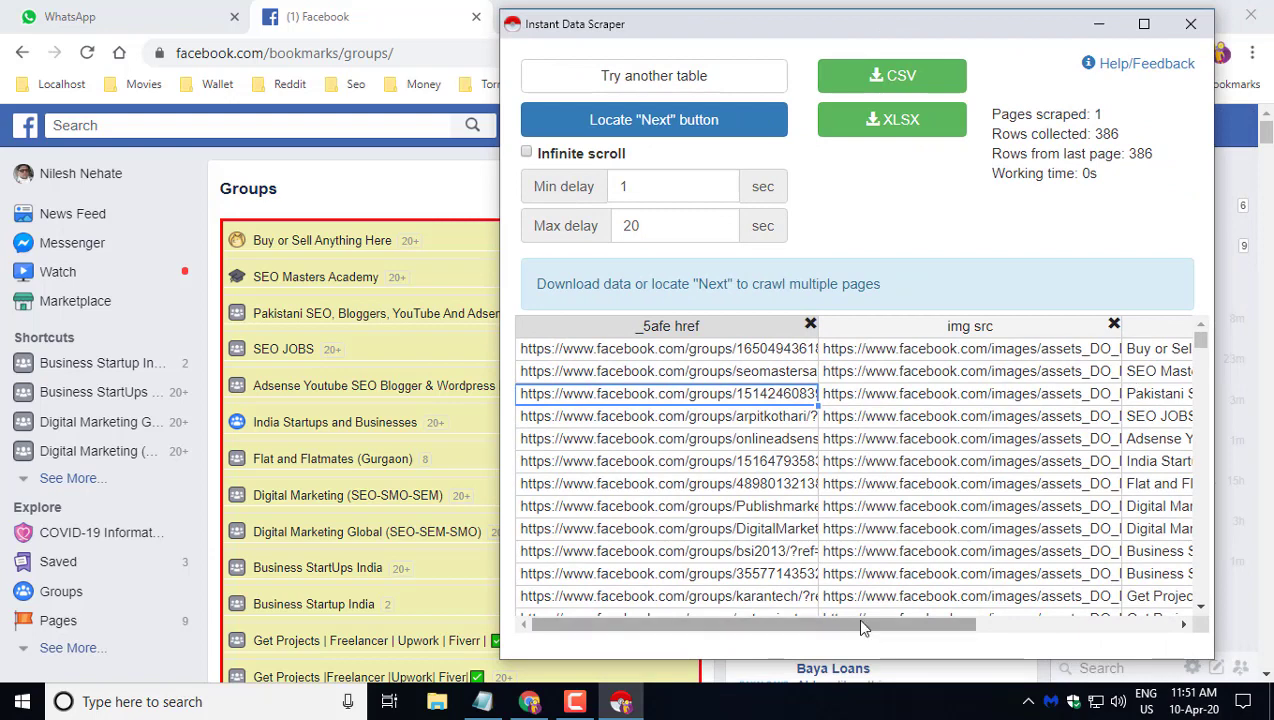
drag(877, 622, 1164, 624)
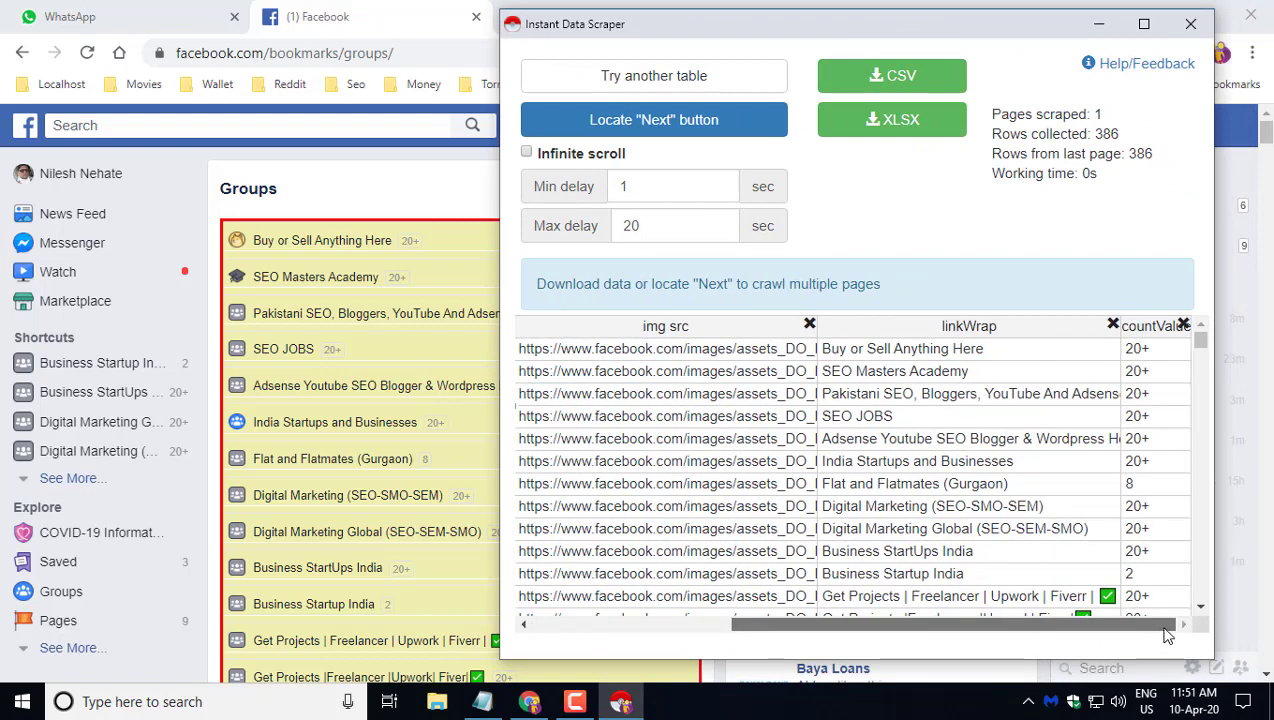
click(1183, 325)
click(1185, 323)
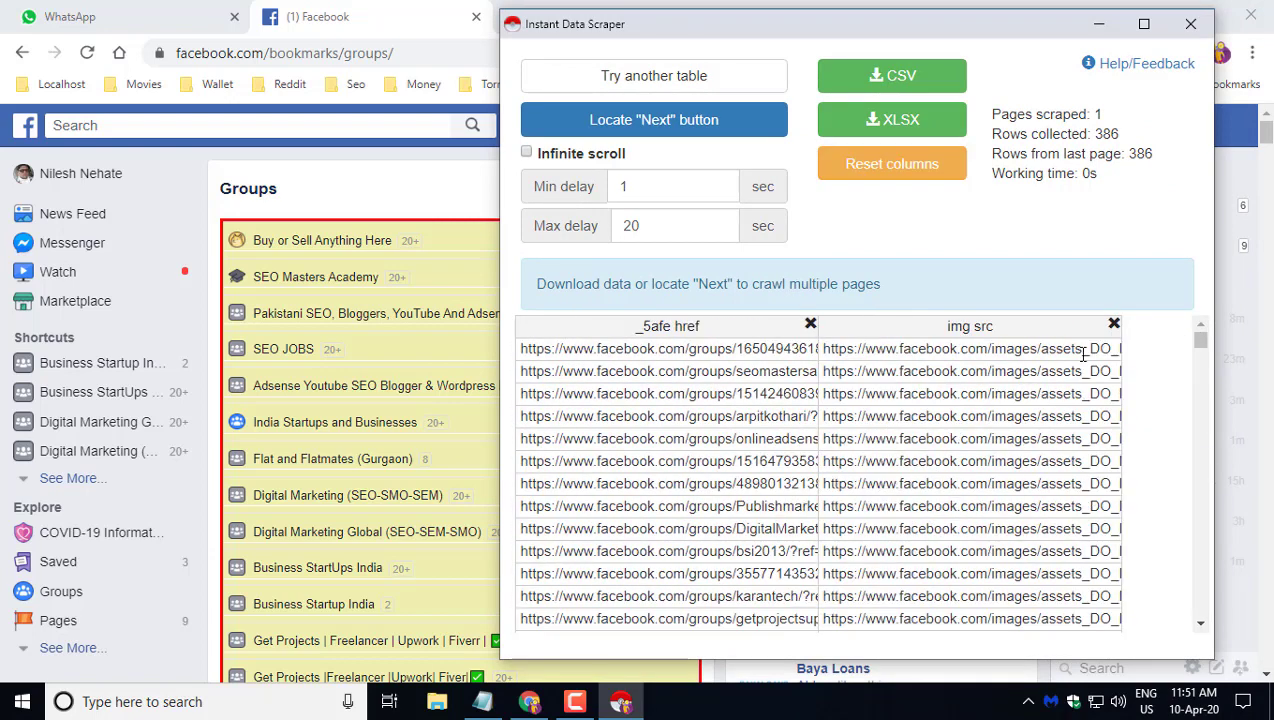
click(1113, 325)
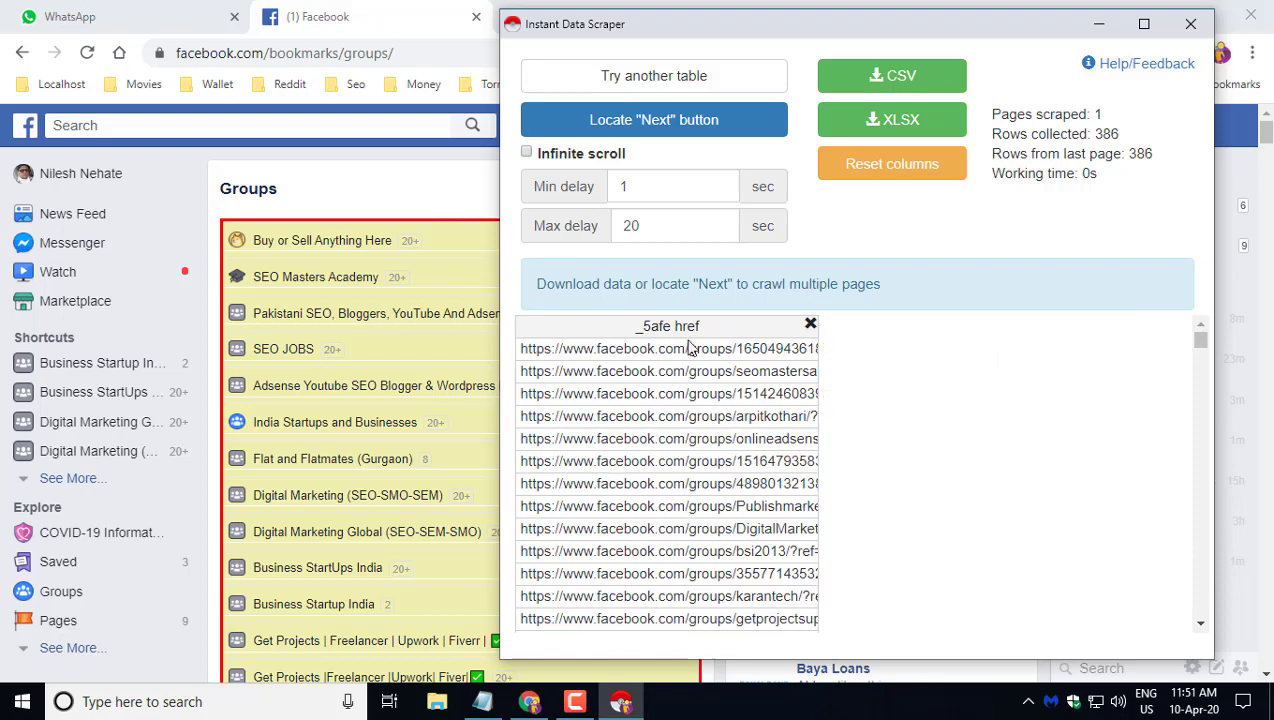
Step: Select and copy all the group links in the scraper's _5afe href column
drag(666, 351, 710, 611)
click(738, 428)
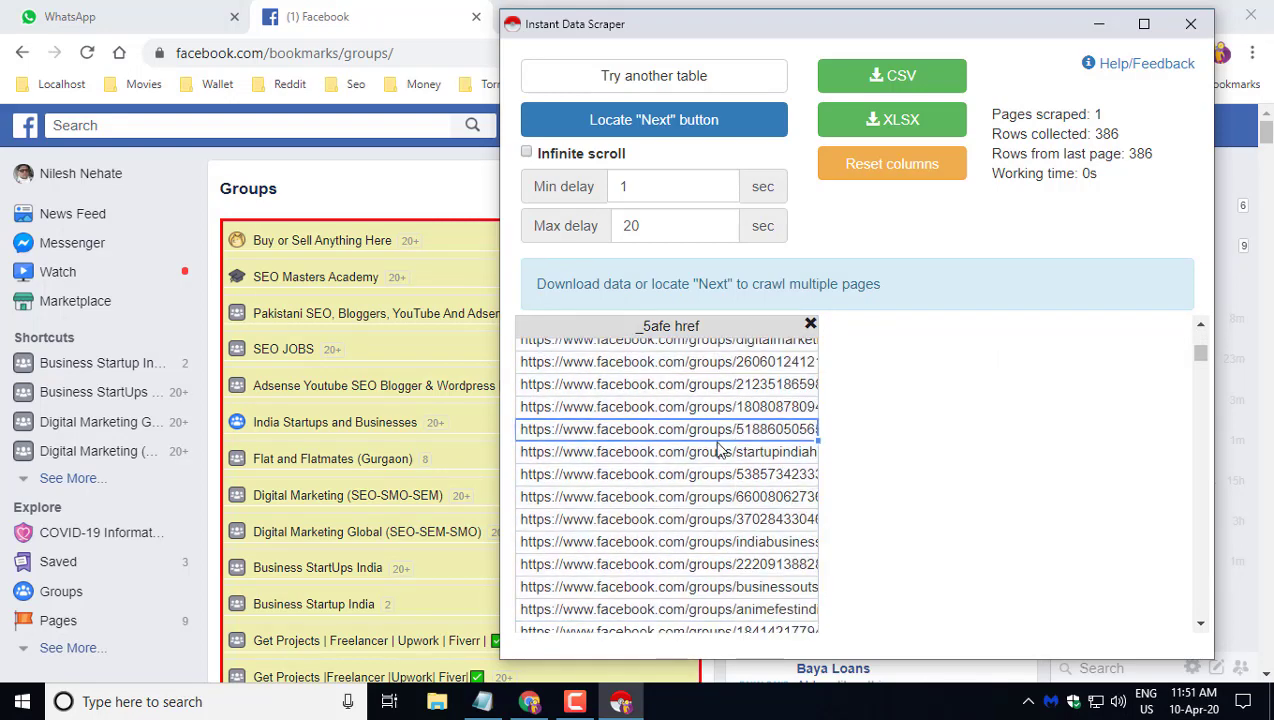
key(ctrl+a)
mouse_move(483, 706)
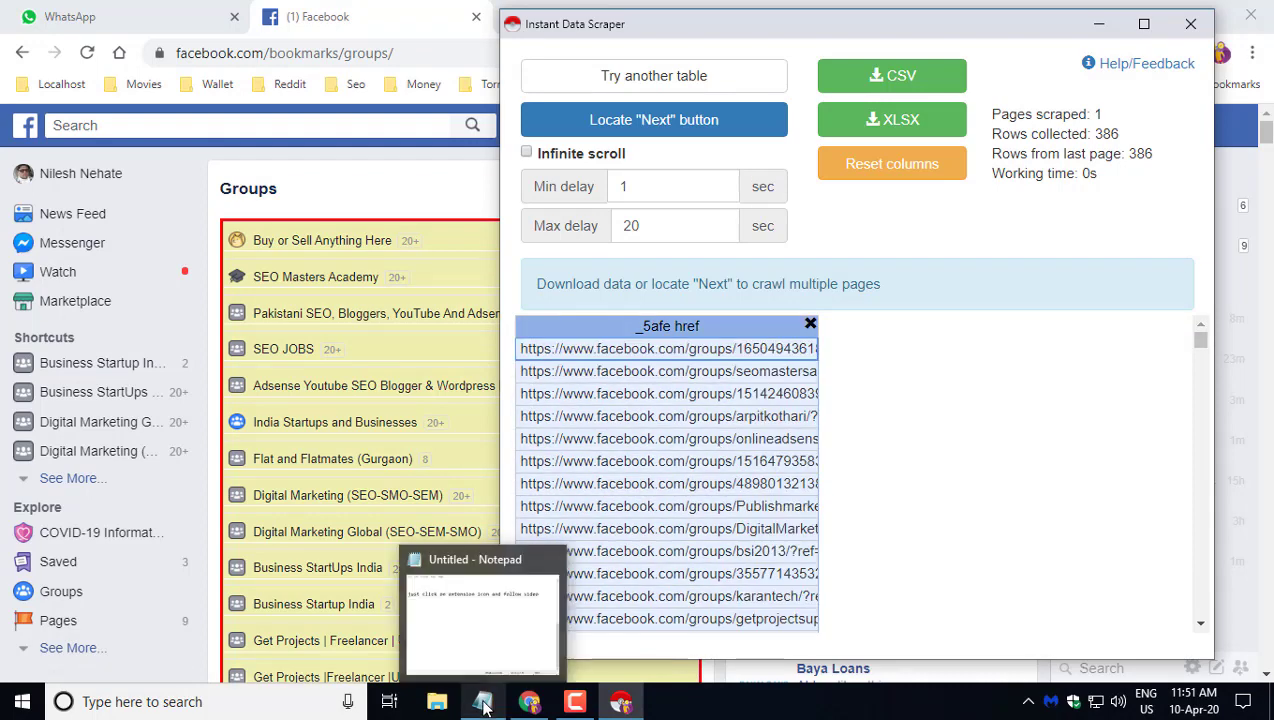
Step: Open Excel with a blank workbook and paste the copied group links starting at cell A1
key(super)
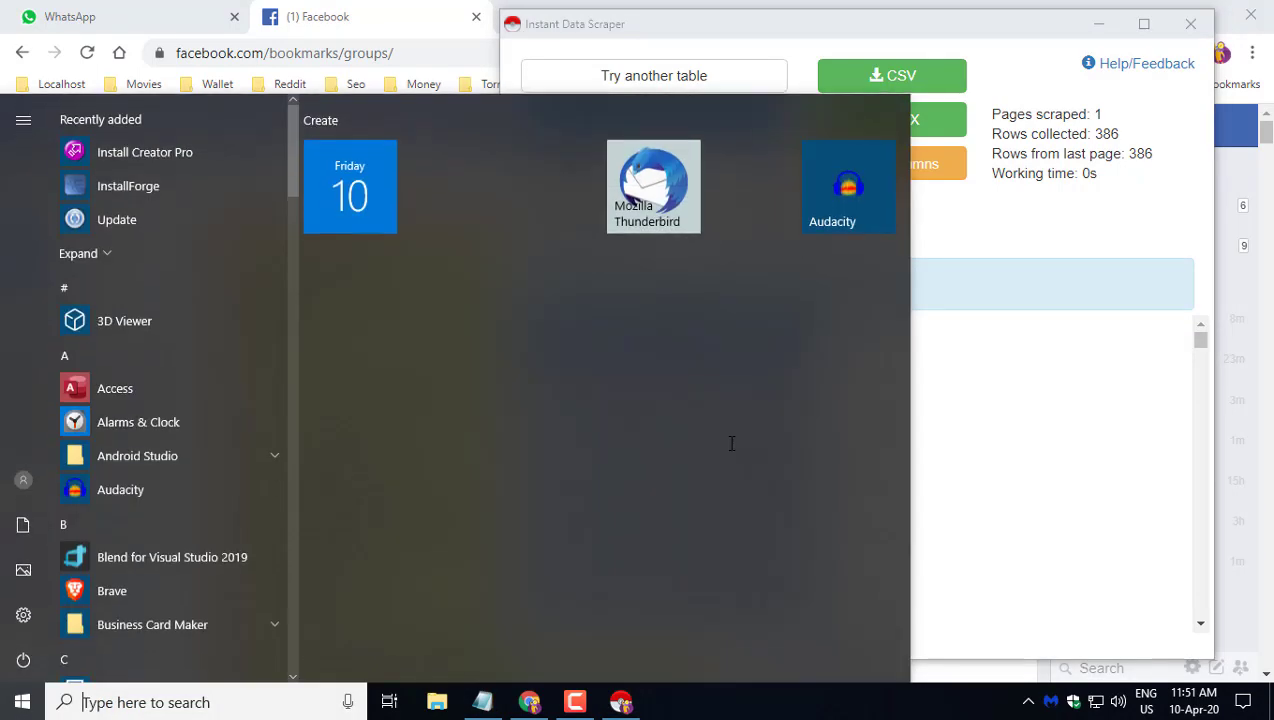
text(ex)
key(Escape)
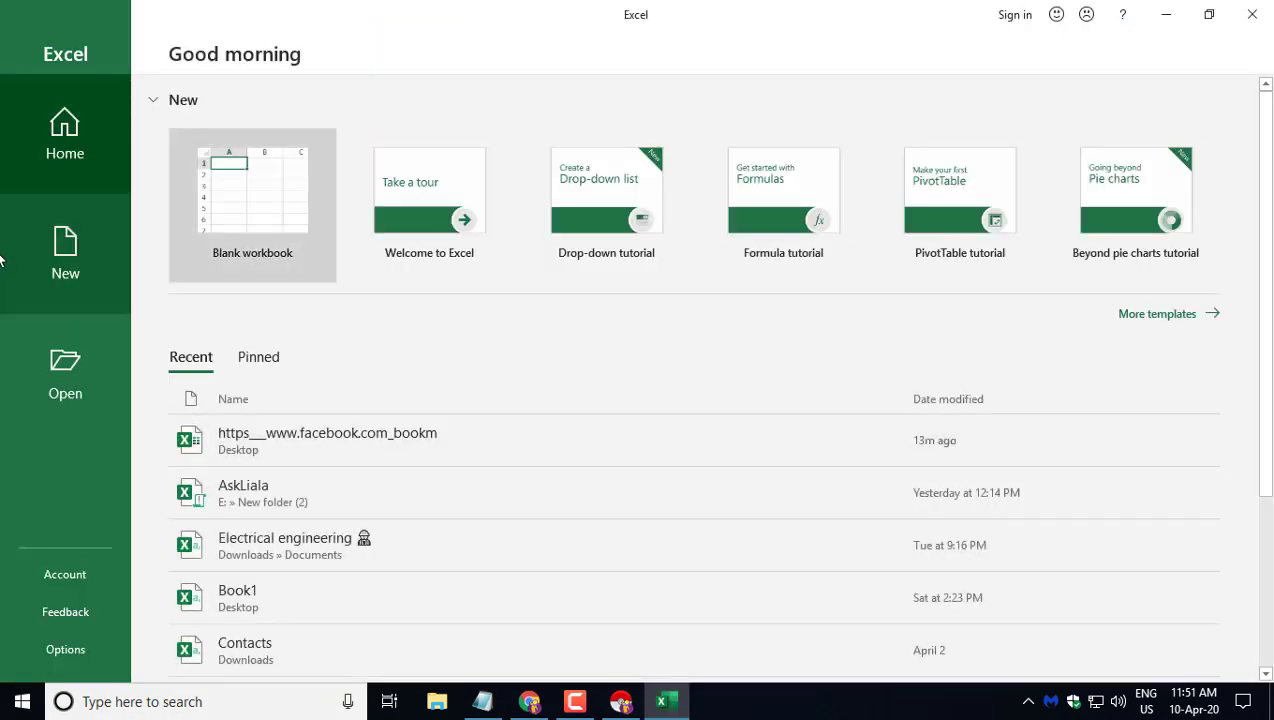
click(245, 205)
key(ctrl+v)
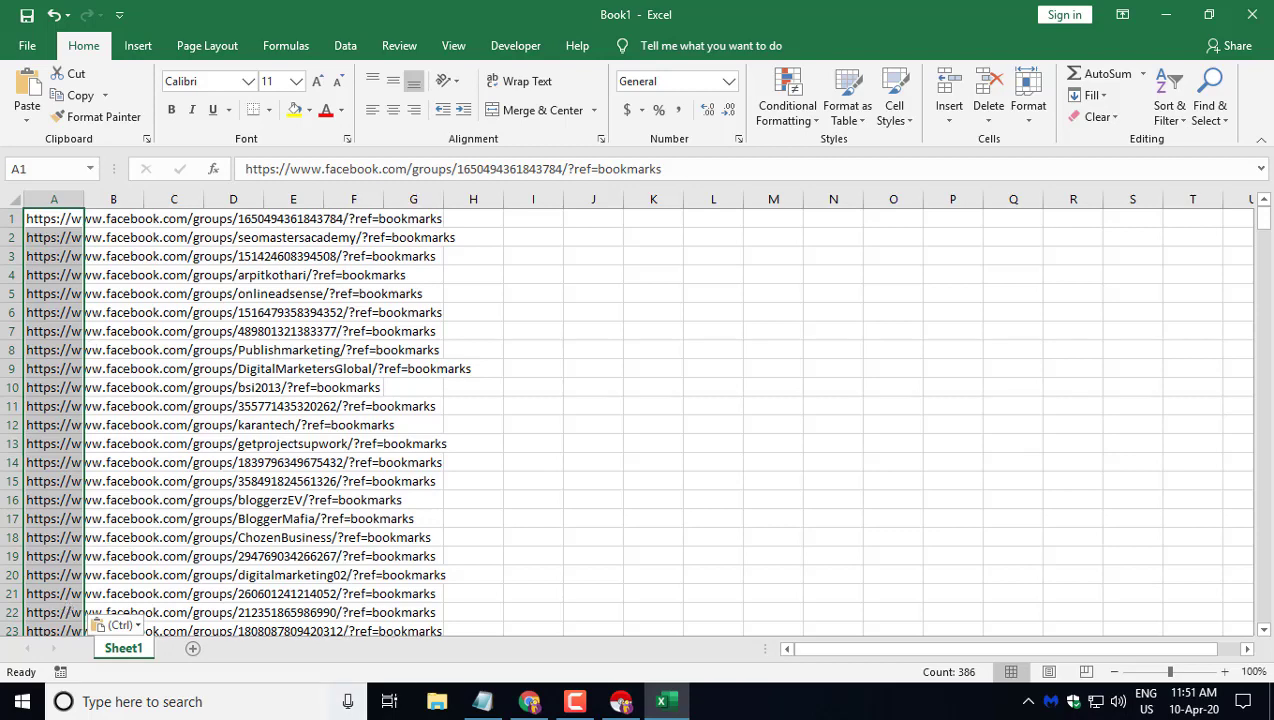
Step: Switch to Notepad and add the line "copy all link and paste in excel" below the extension instruction
click(482, 701)
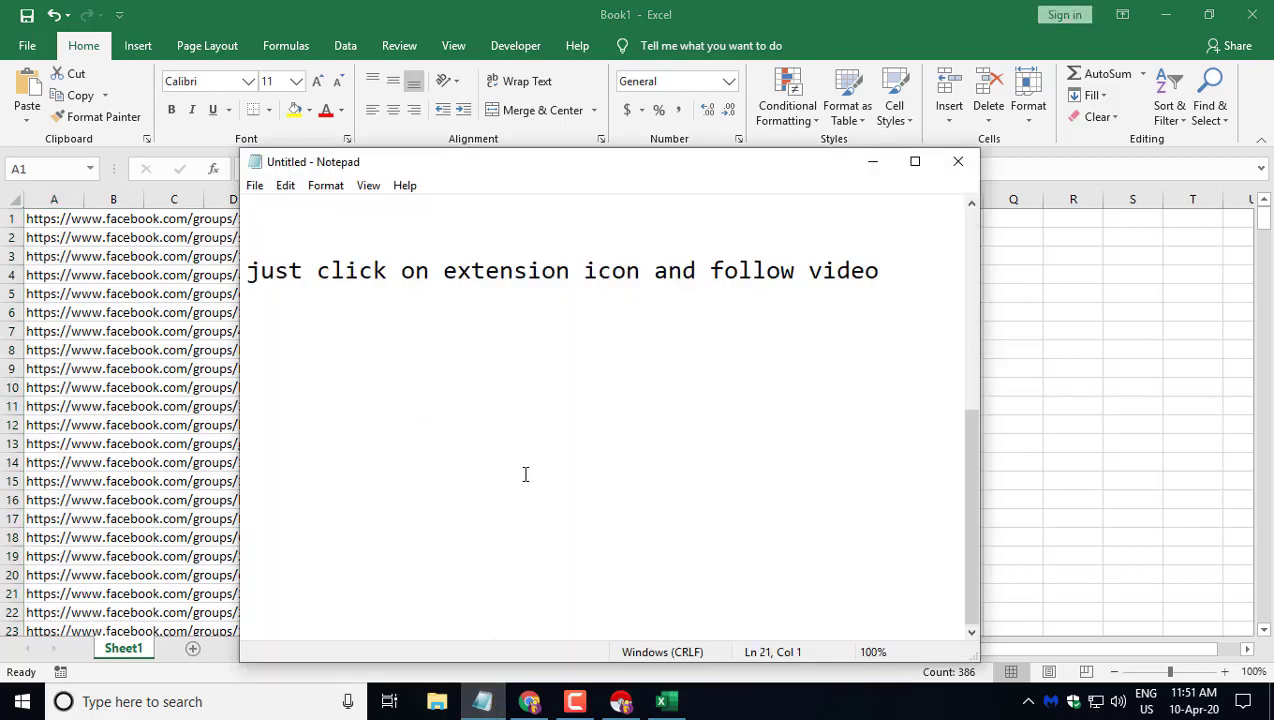
text(copy all )
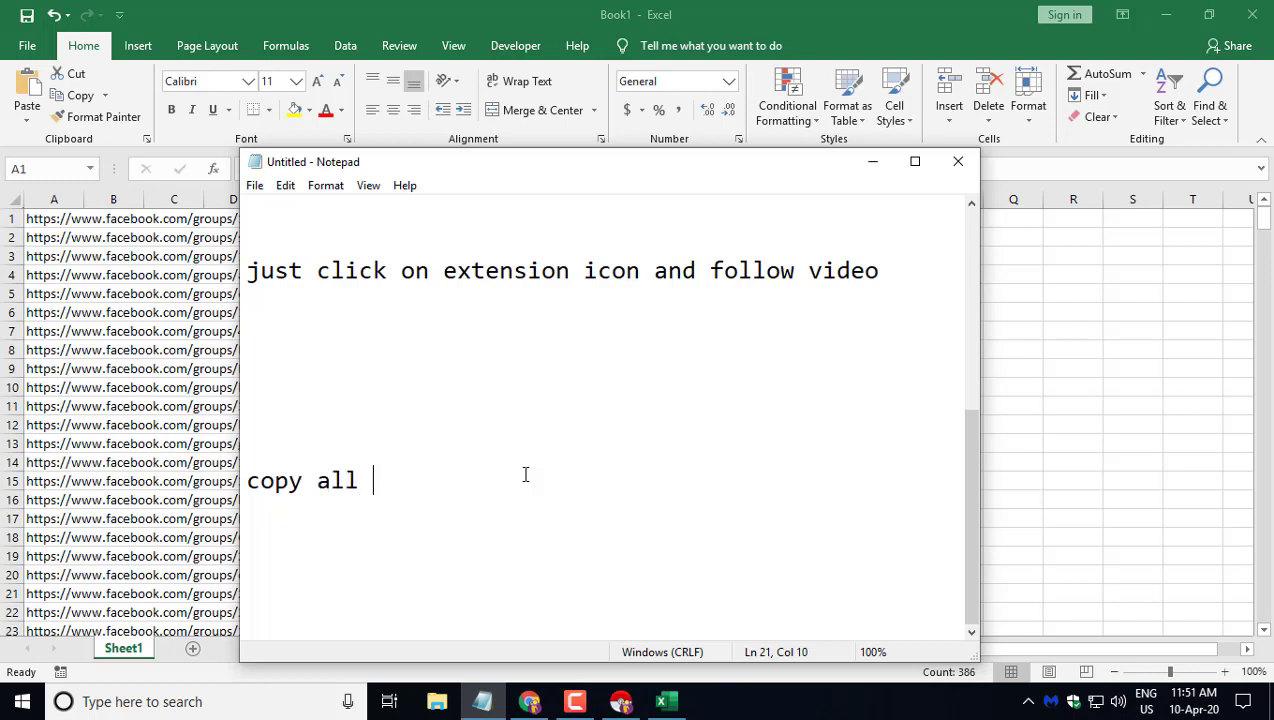
text(link and pa)
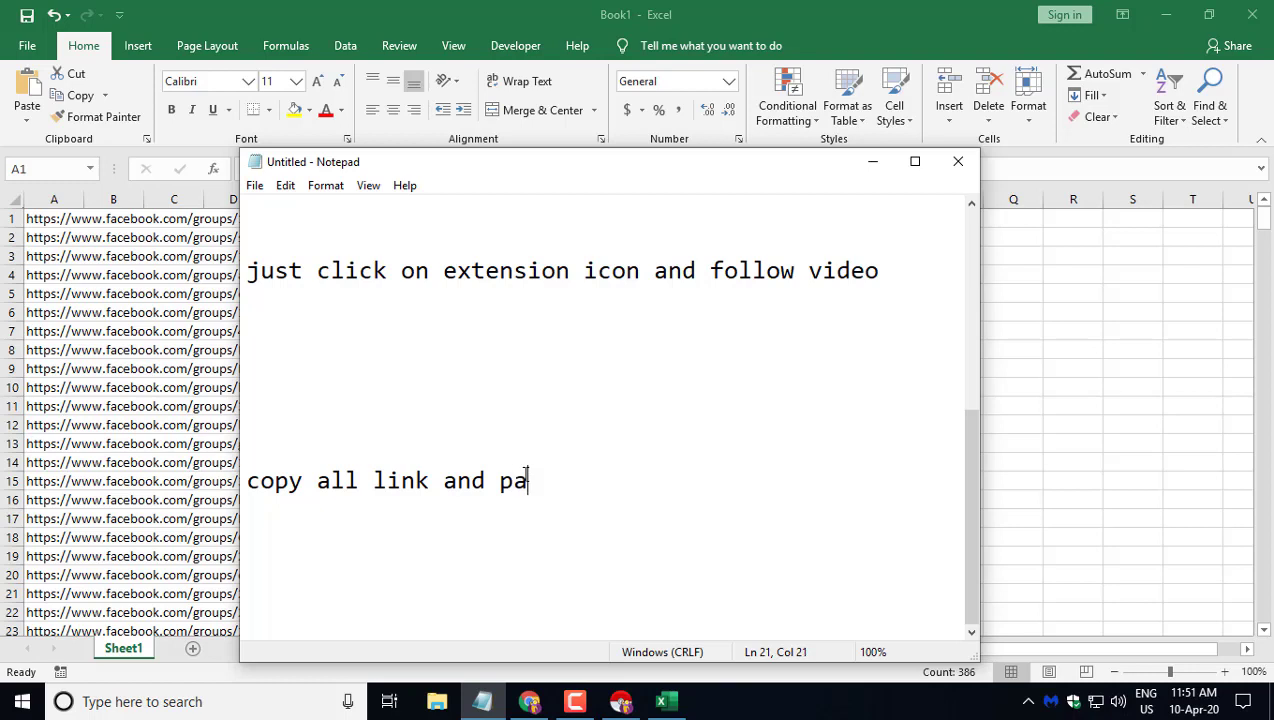
text(ste in )
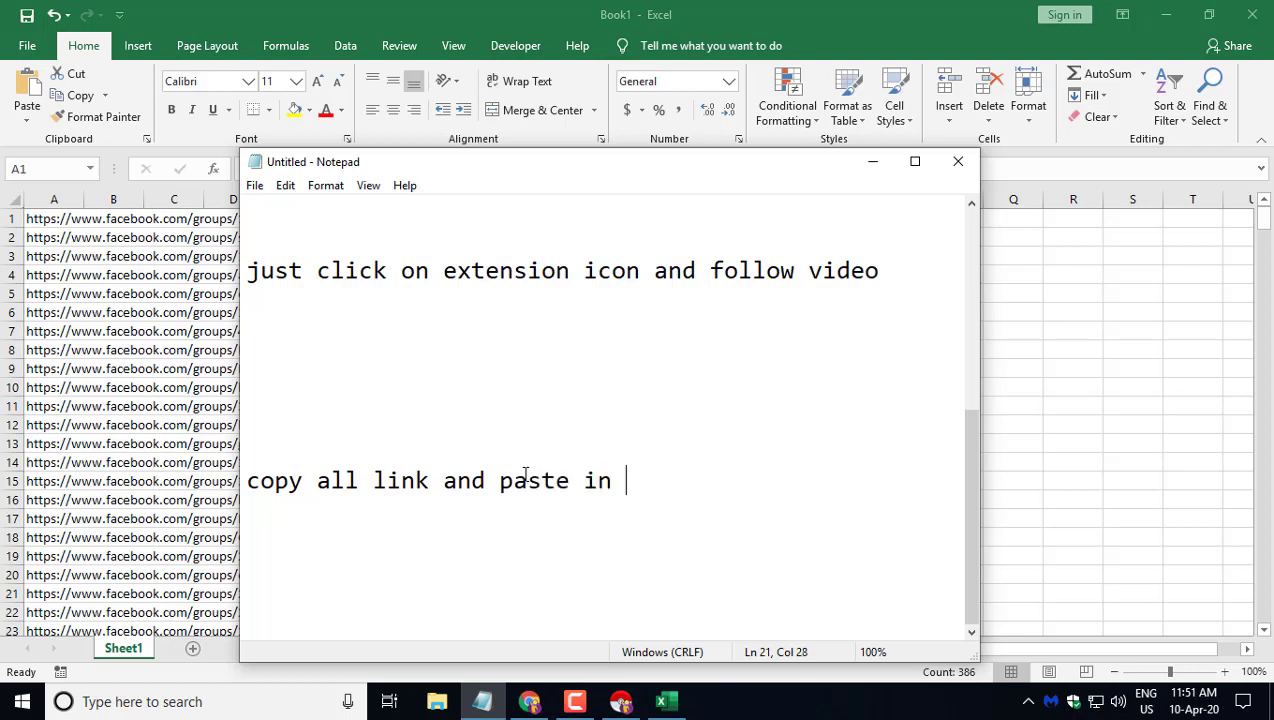
text(excel)
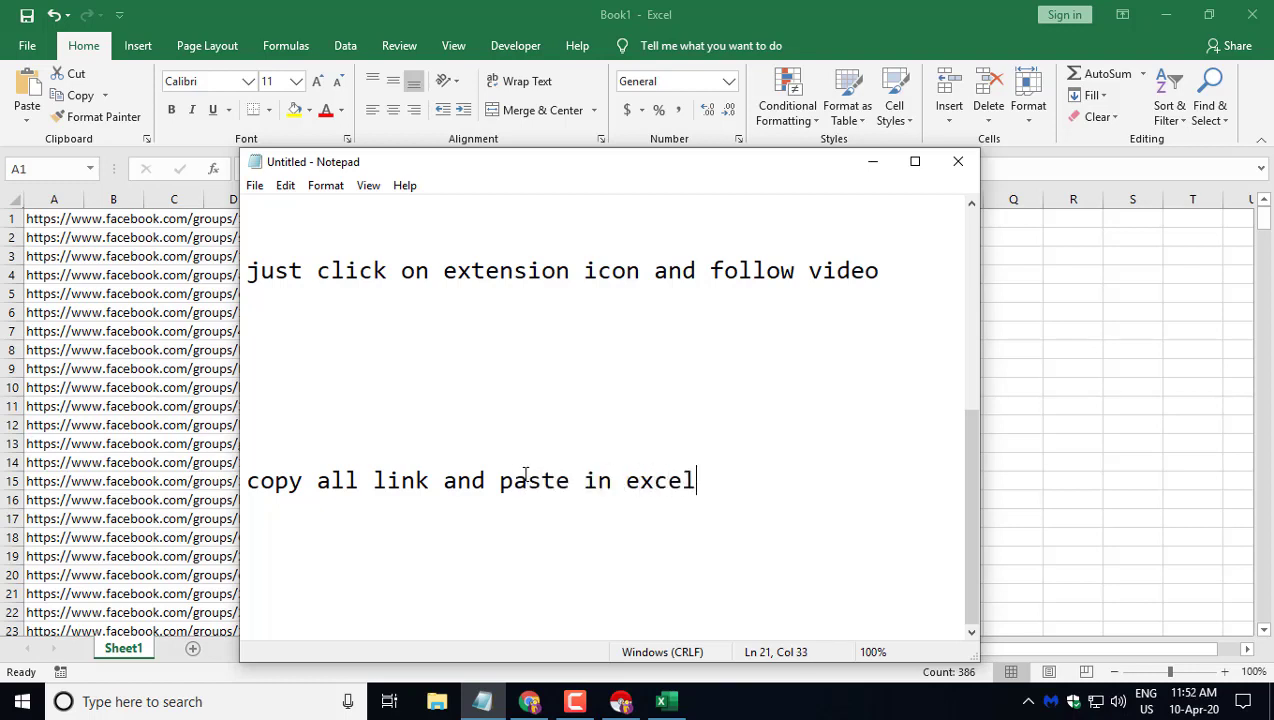
Step: Return to the Excel workbook and widen column A with the pasted links
click(484, 8)
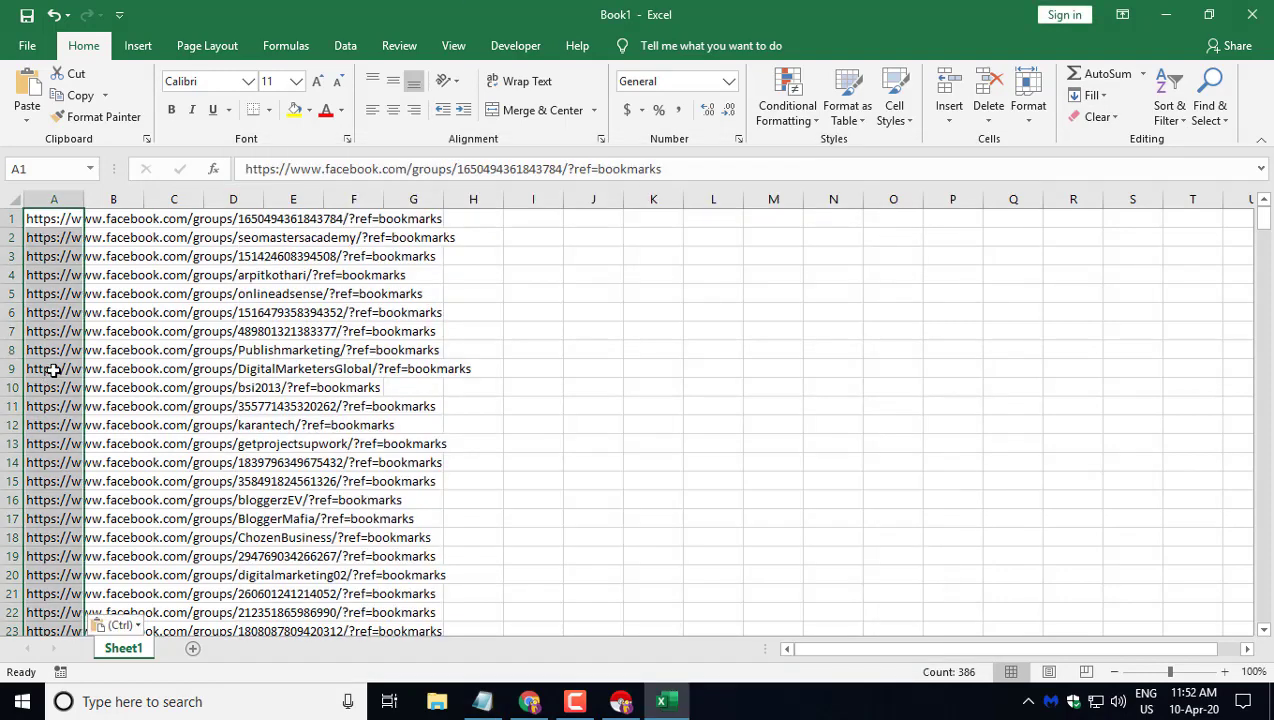
drag(78, 202, 164, 202)
click(90, 425)
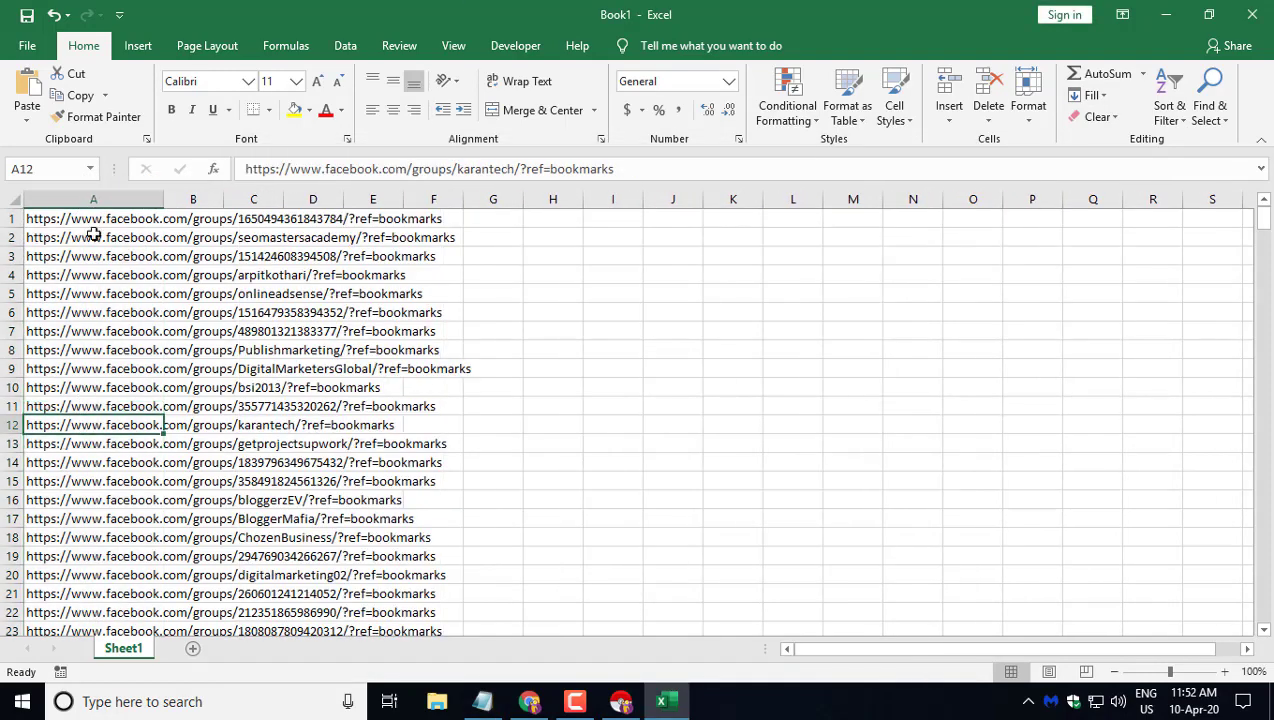
Step: Split column A with Text to Columns as Delimited data, using "/" as the Other delimiter in addition to Tab
click(108, 198)
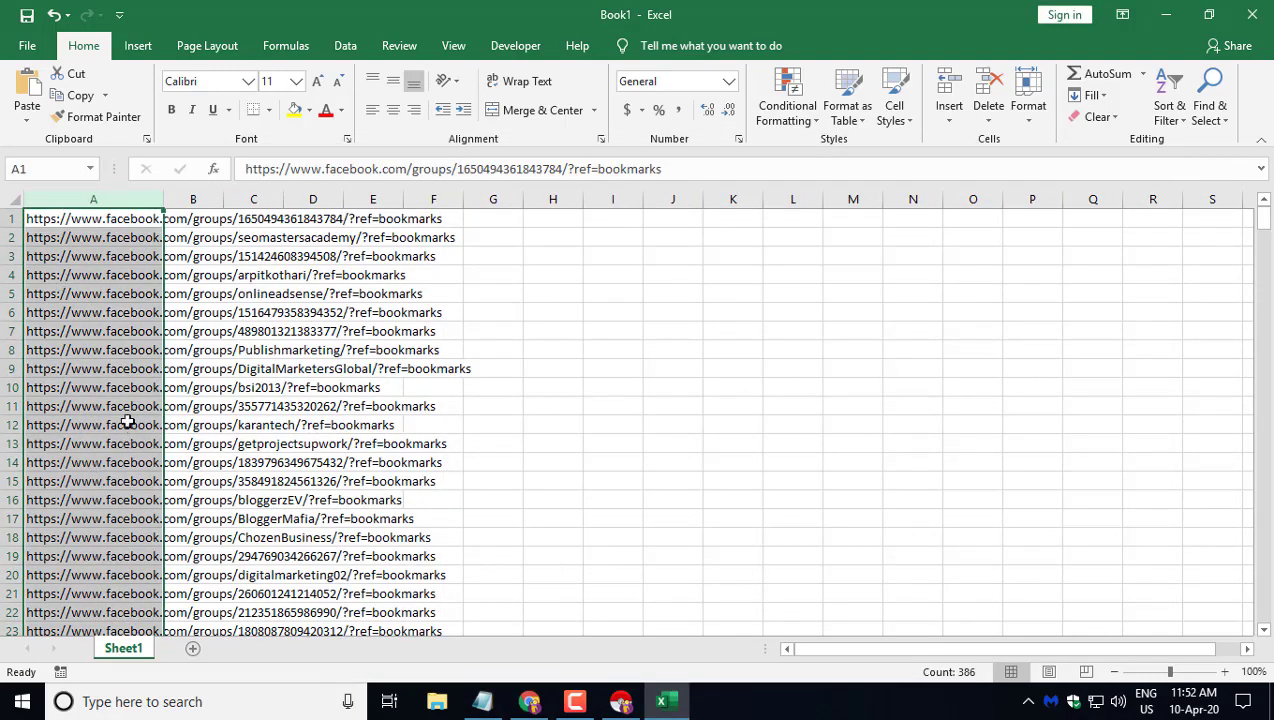
click(343, 47)
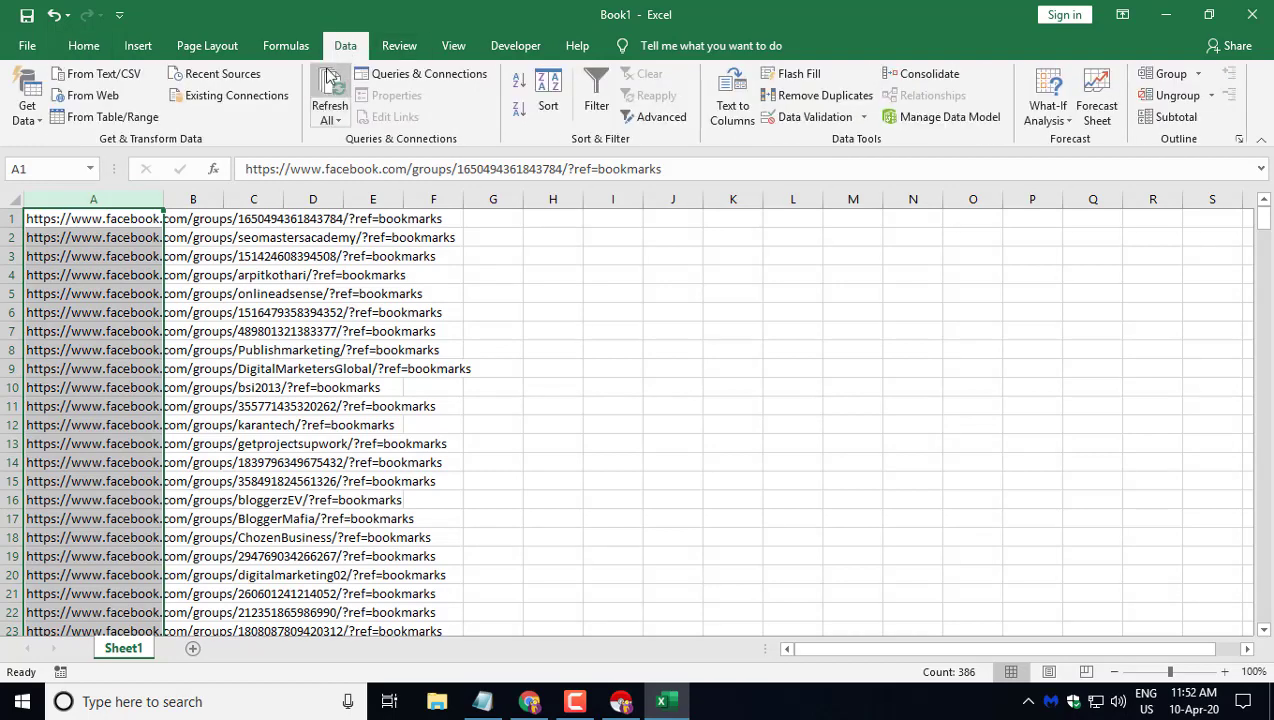
click(732, 112)
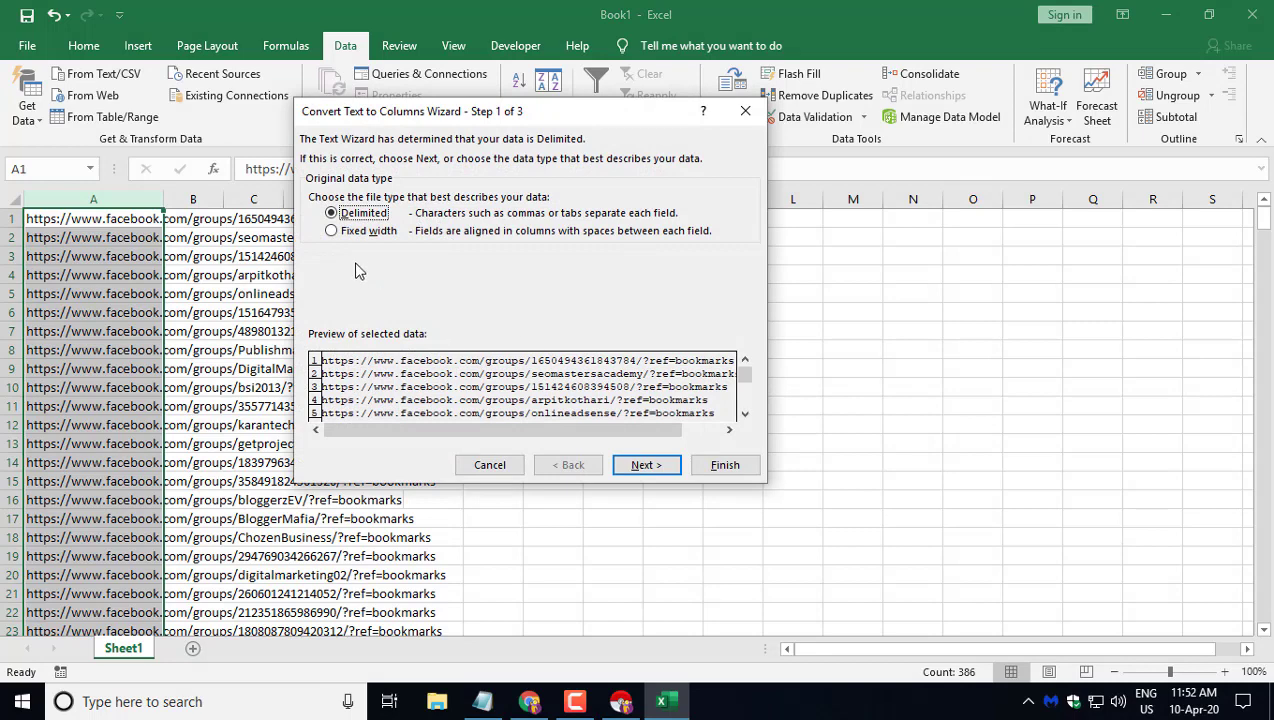
click(357, 233)
click(365, 214)
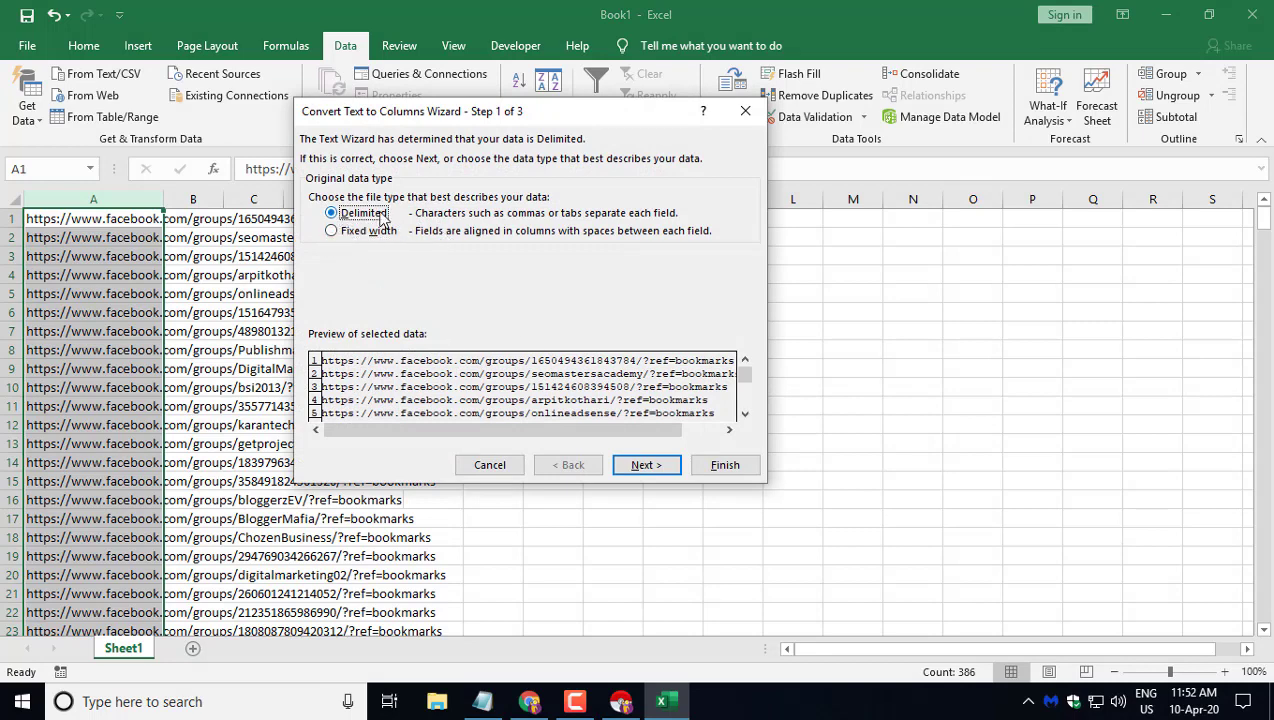
click(645, 468)
click(339, 266)
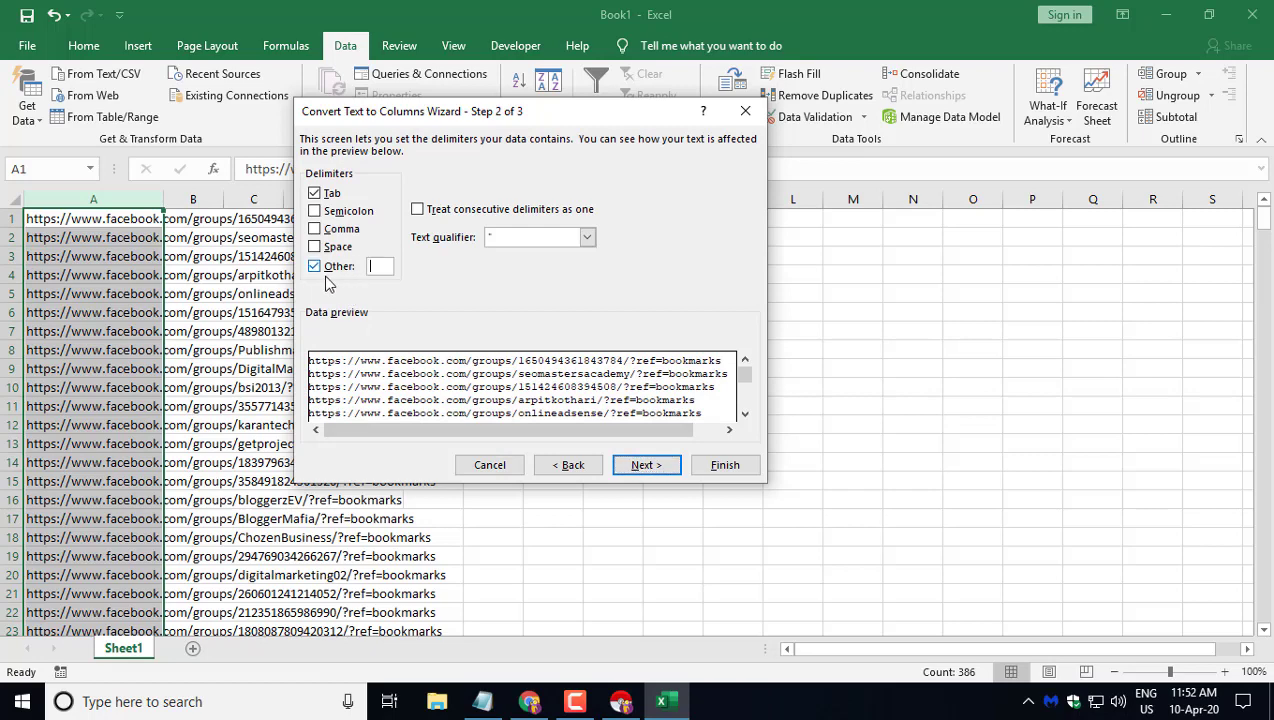
text(/)
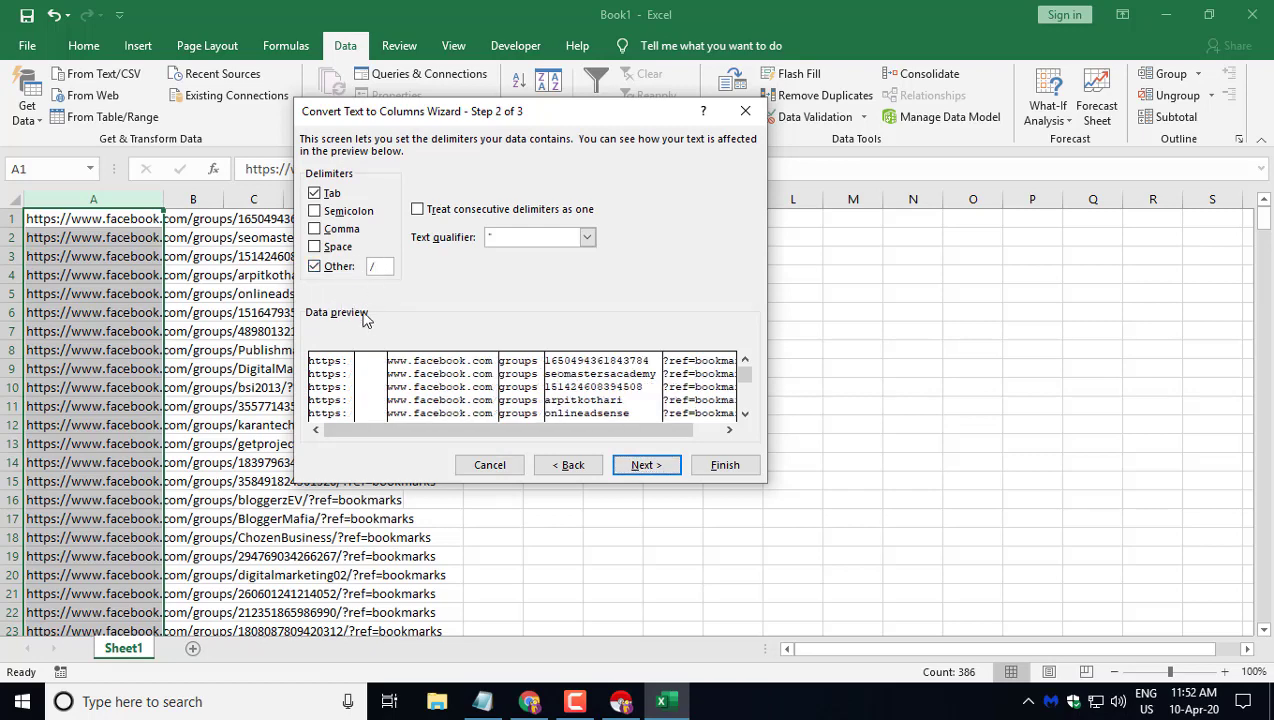
click(640, 467)
click(722, 469)
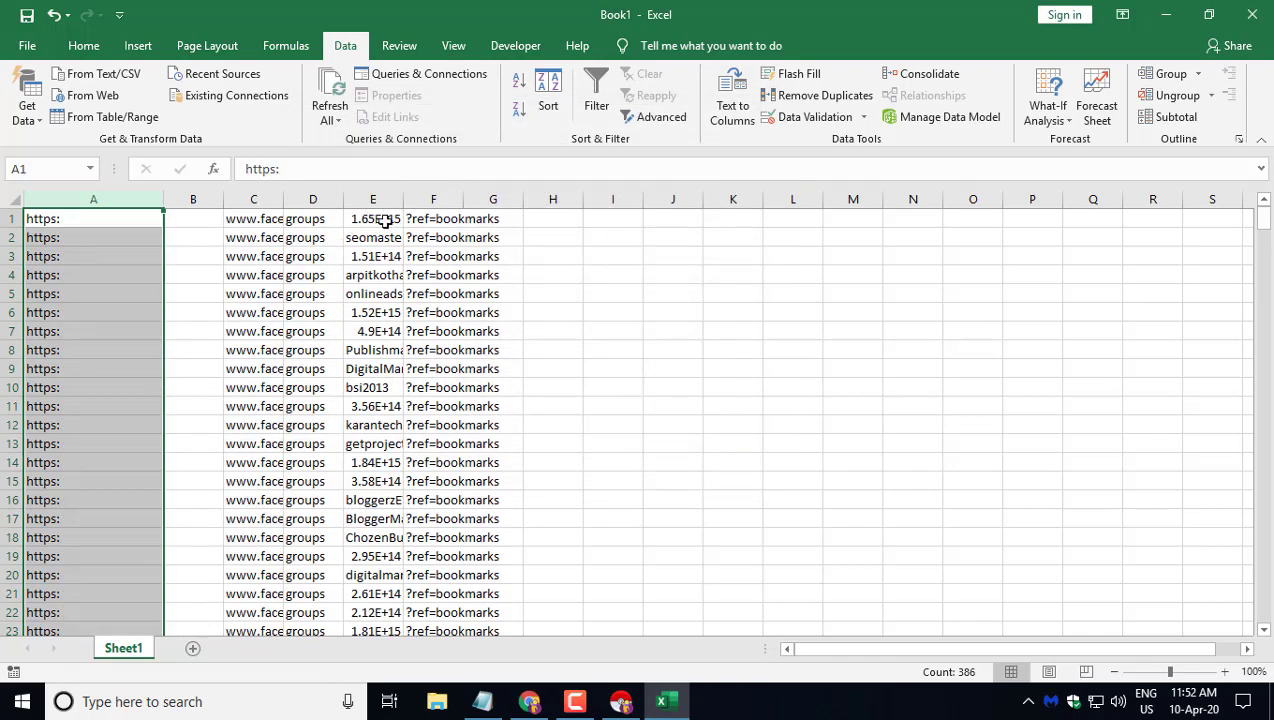
Step: Widen column E to fit its contents and left-align the group IDs in the whole column
double_click(400, 199)
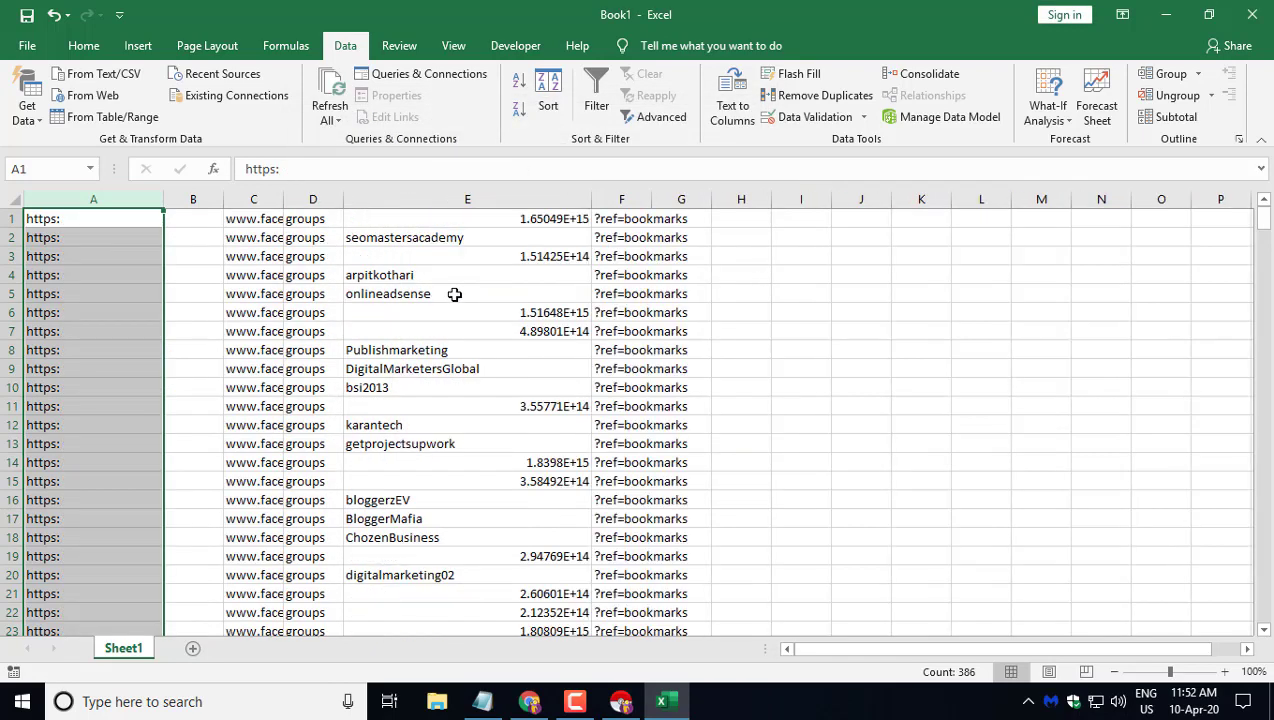
click(464, 198)
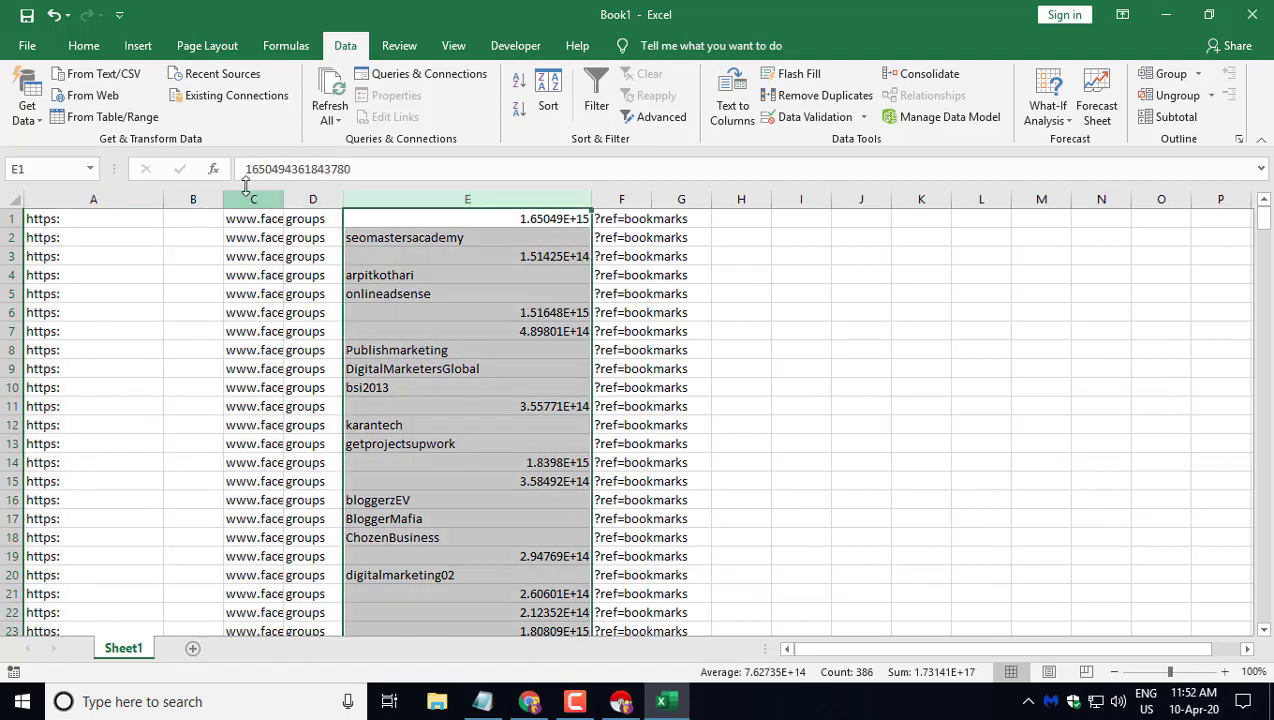
click(27, 45)
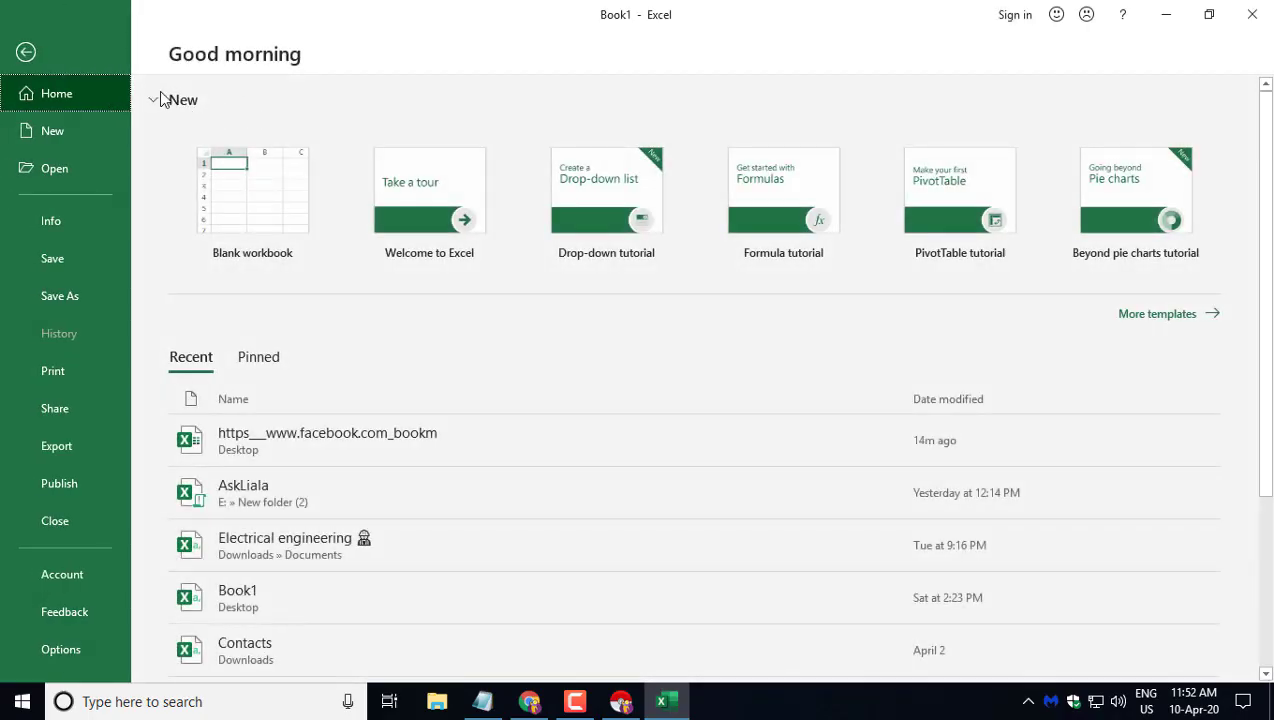
click(26, 52)
click(84, 46)
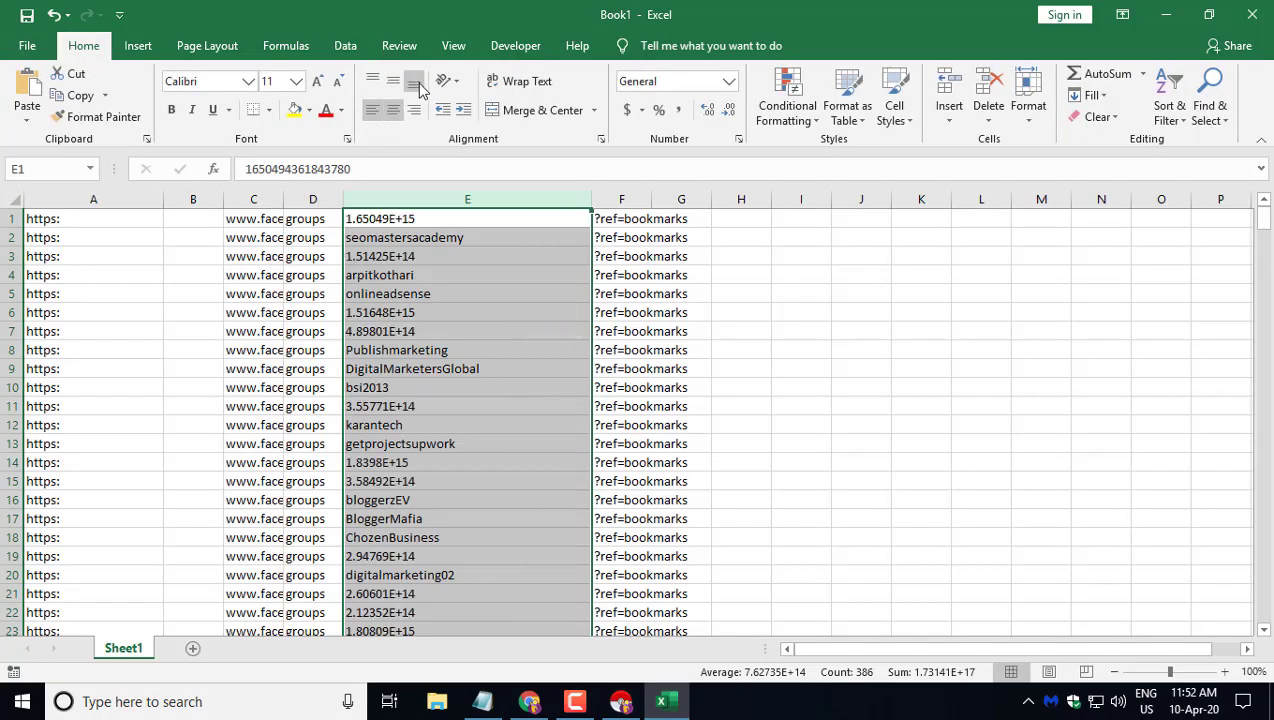
Step: Format column E as Number with no decimal places
click(729, 81)
click(669, 157)
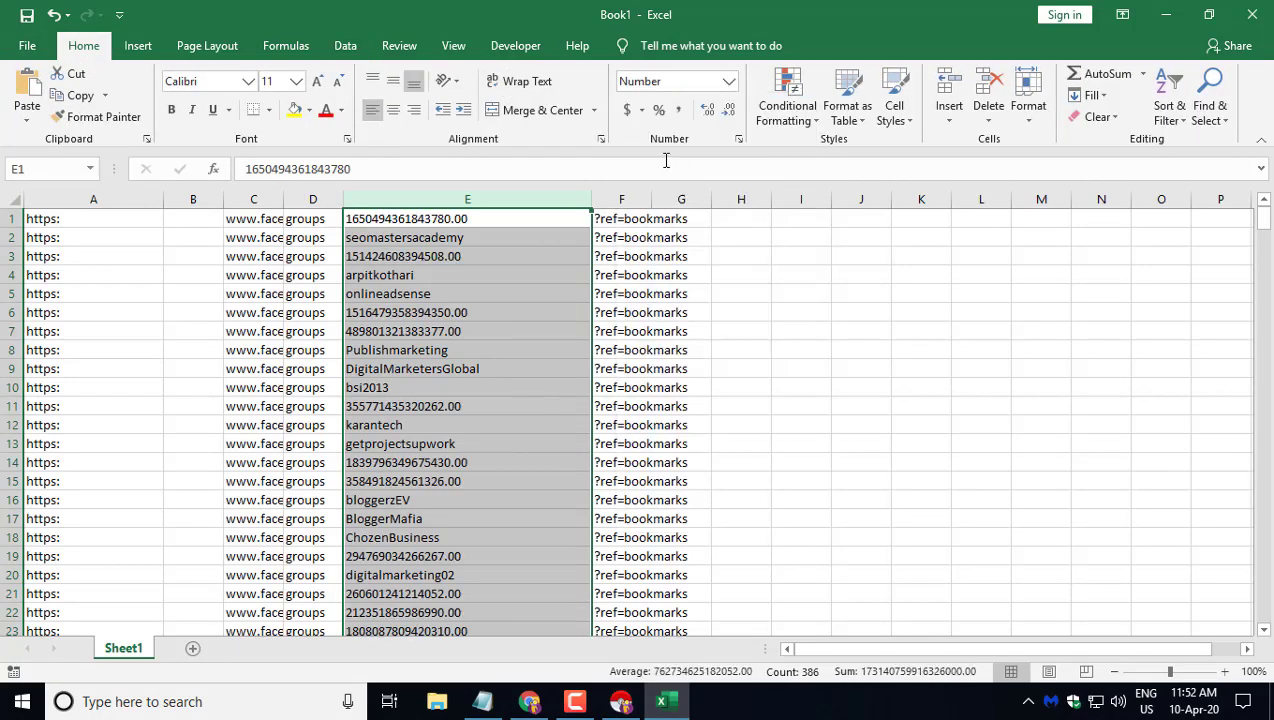
click(731, 110)
click(731, 110)
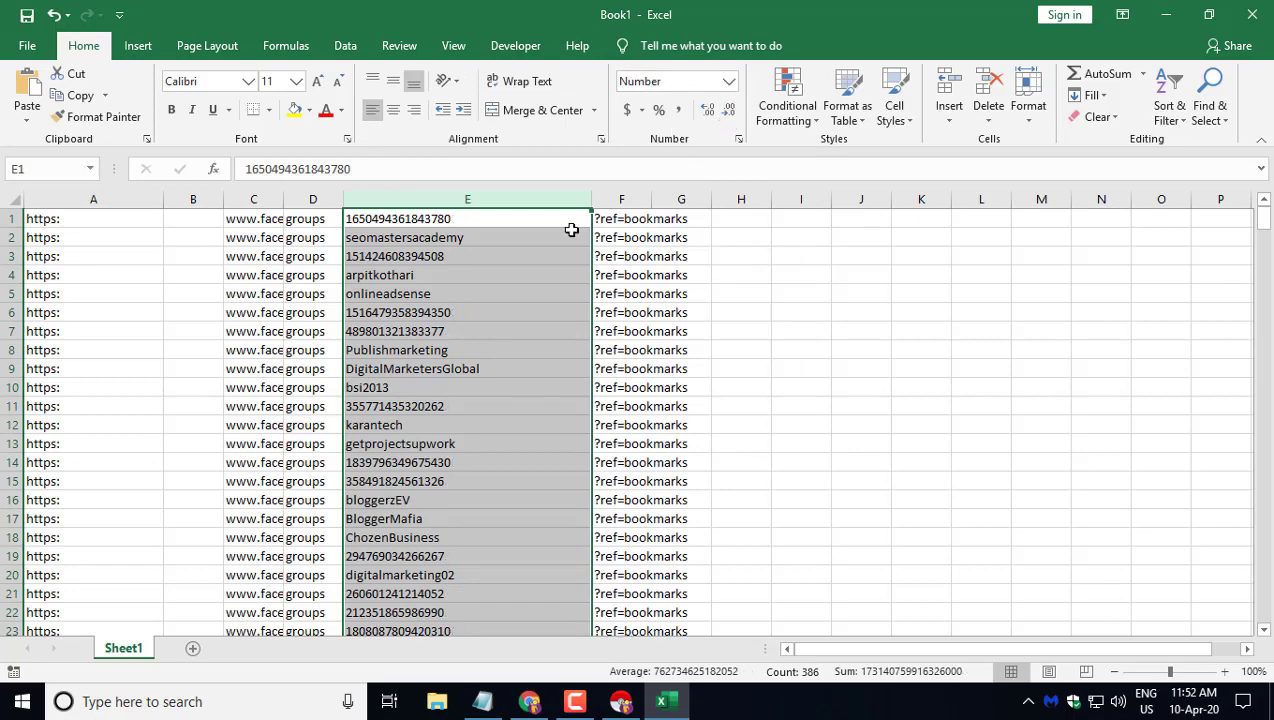
Step: Copy column E with the group IDs and paste it into a new Notepad window
key(ctrl+c)
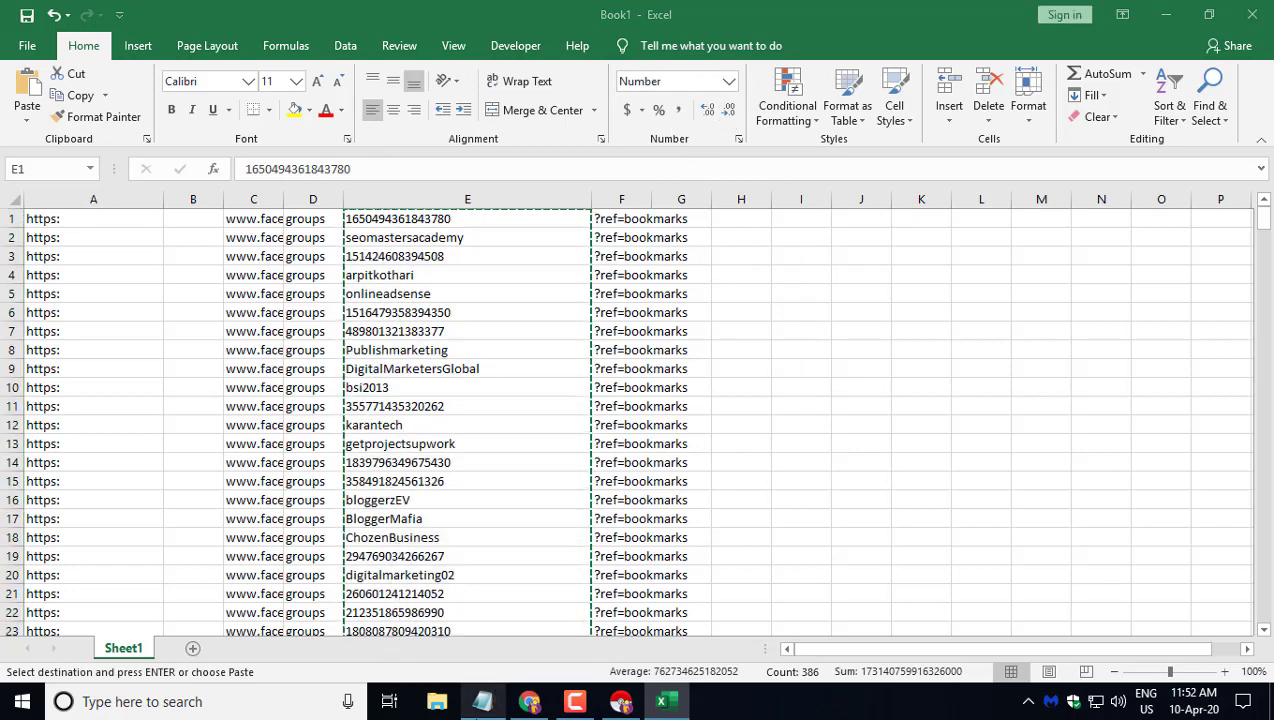
right_click(485, 700)
click(462, 595)
key(ctrl+v)
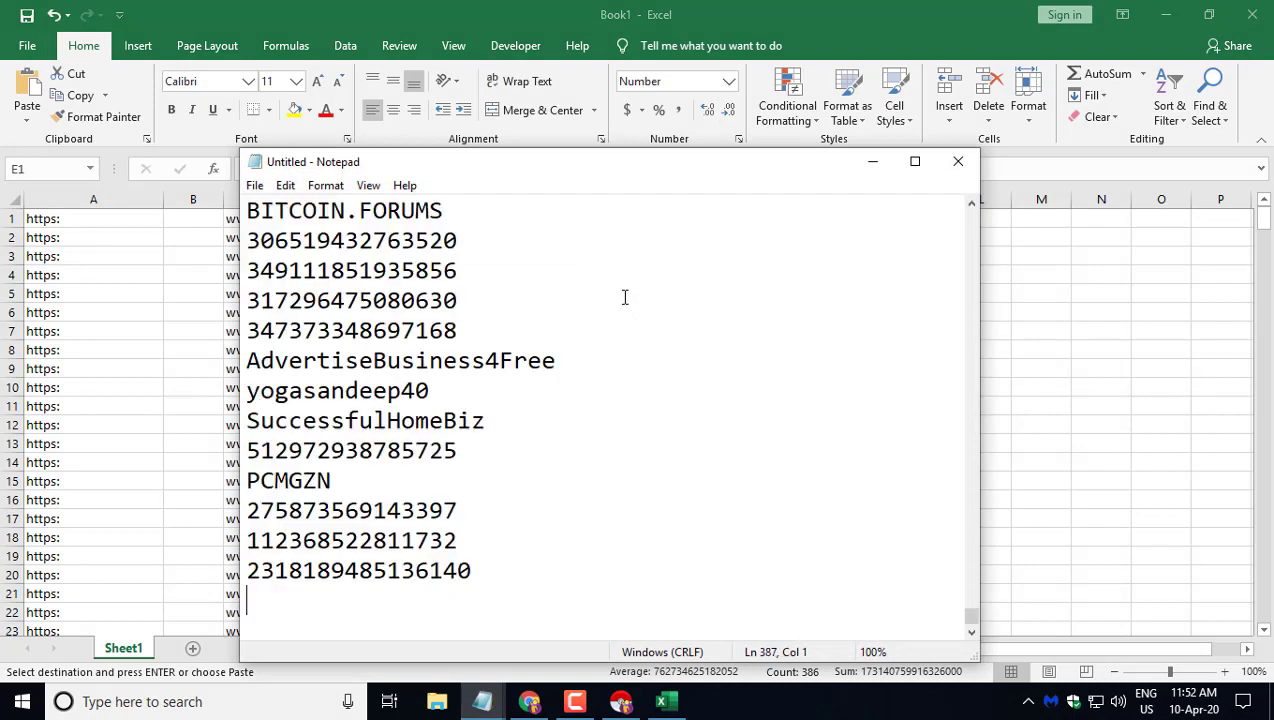
Step: In the instructions Notepad window, replace "copy all link and paste in excel" with "we collected all joined group id save that id to your pc"
mouse_move(482, 700)
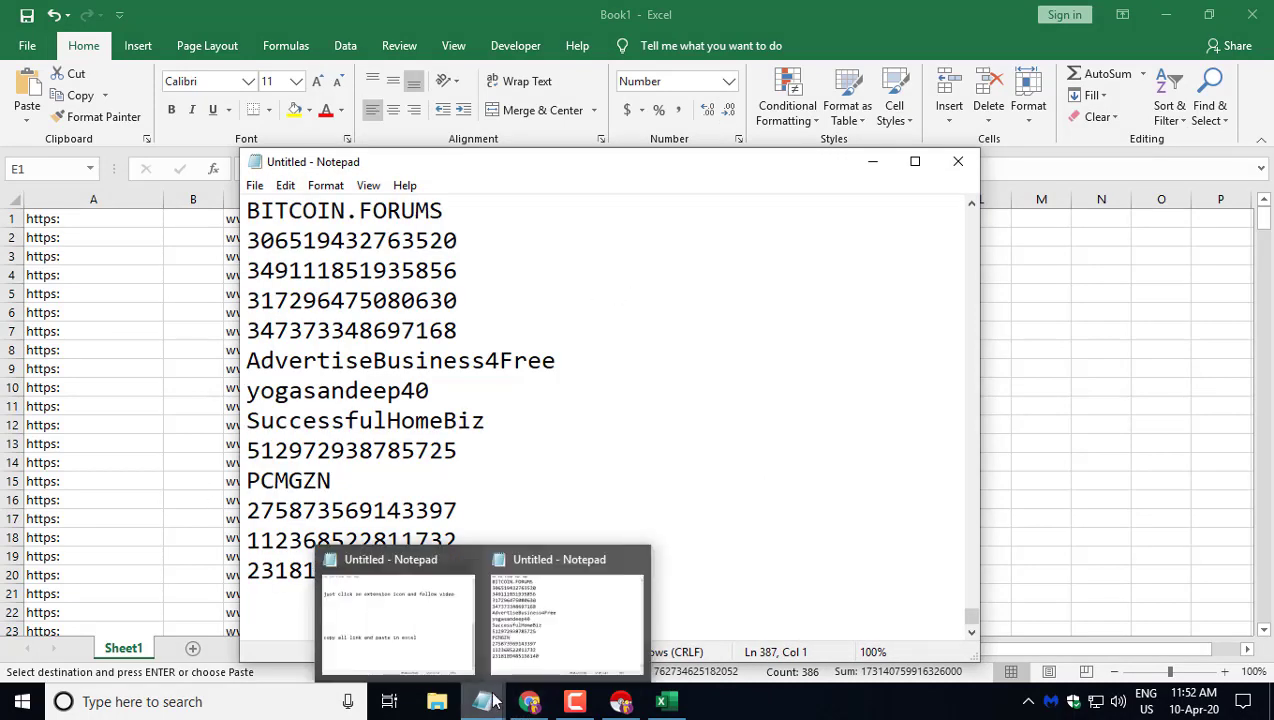
click(452, 656)
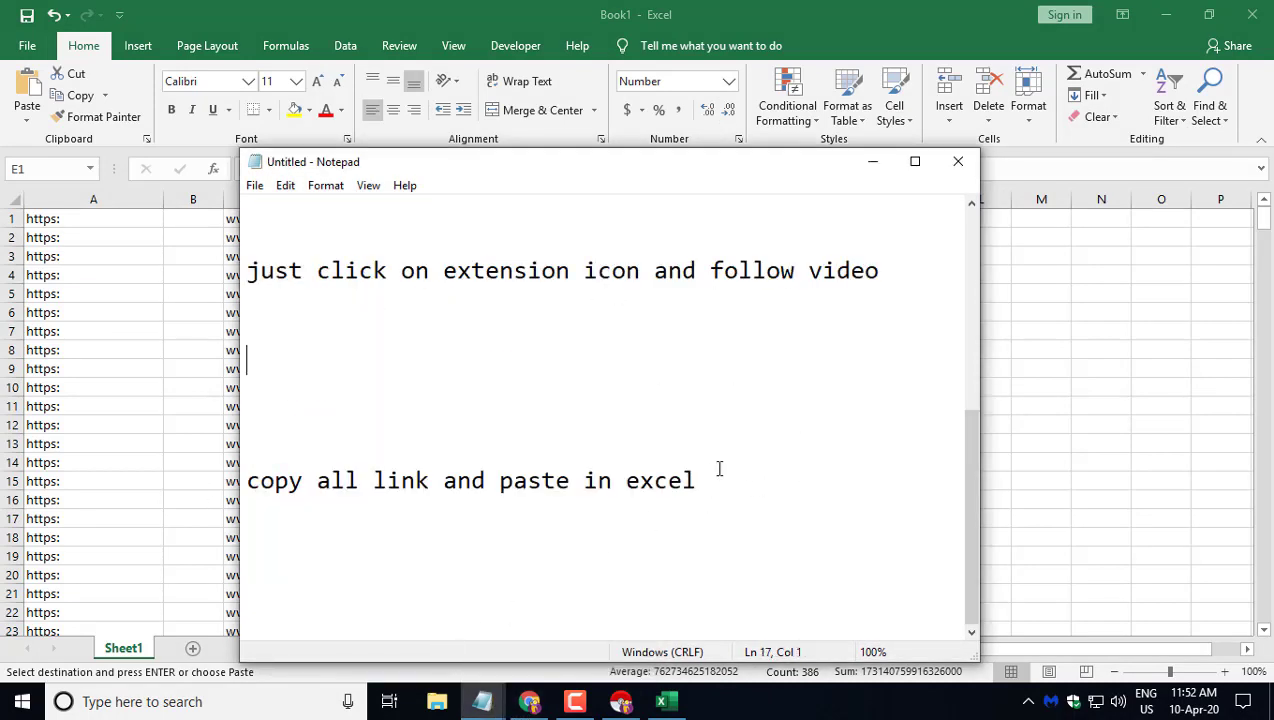
shift+click(303, 416)
text(w)
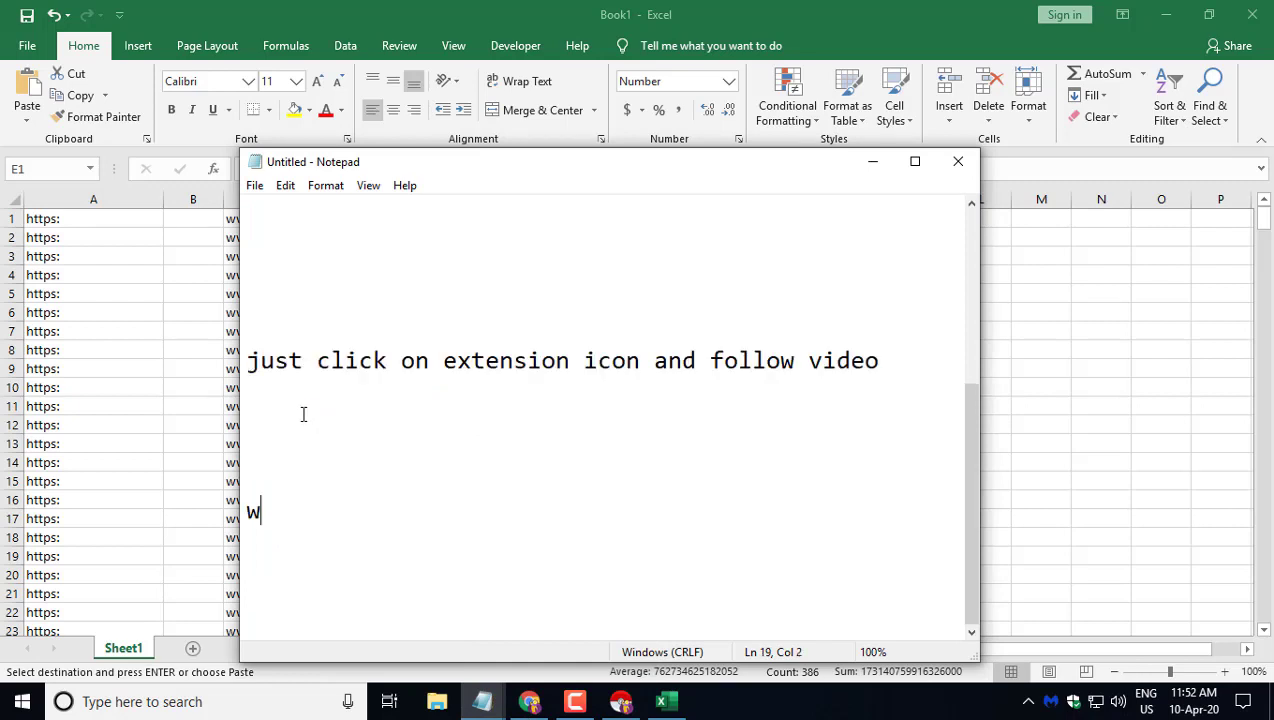
text(e collected all)
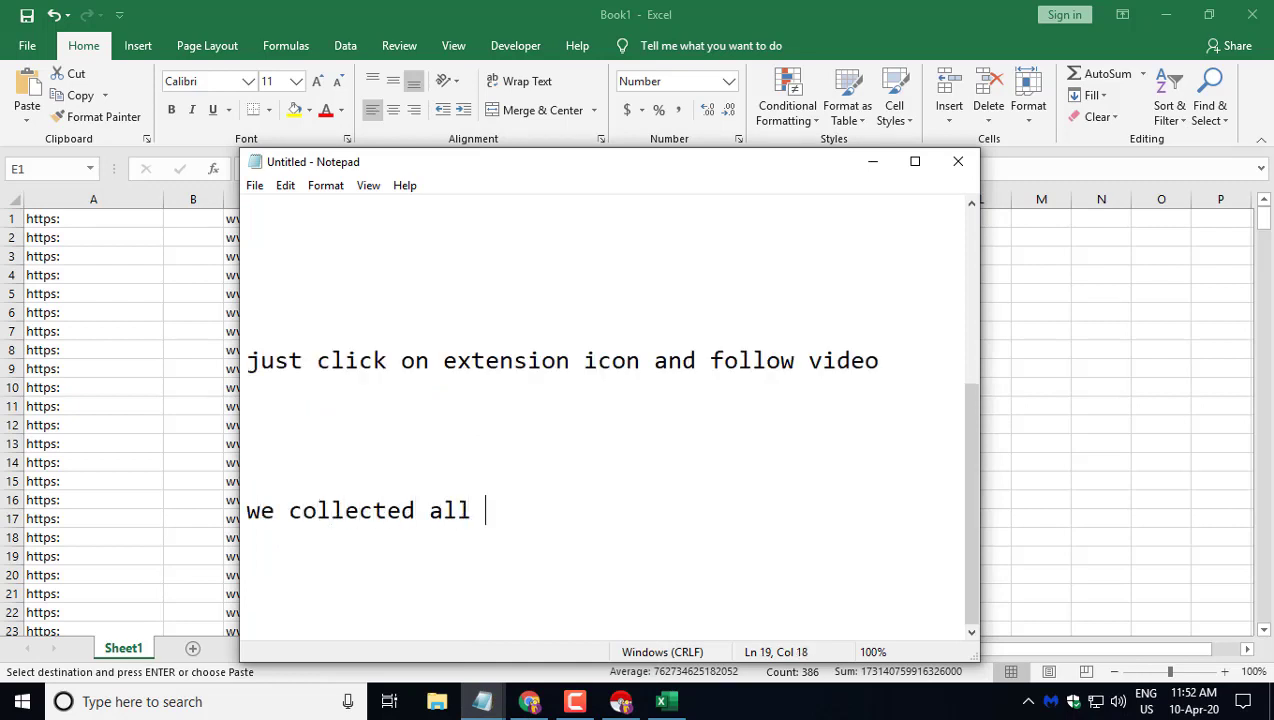
text( join)
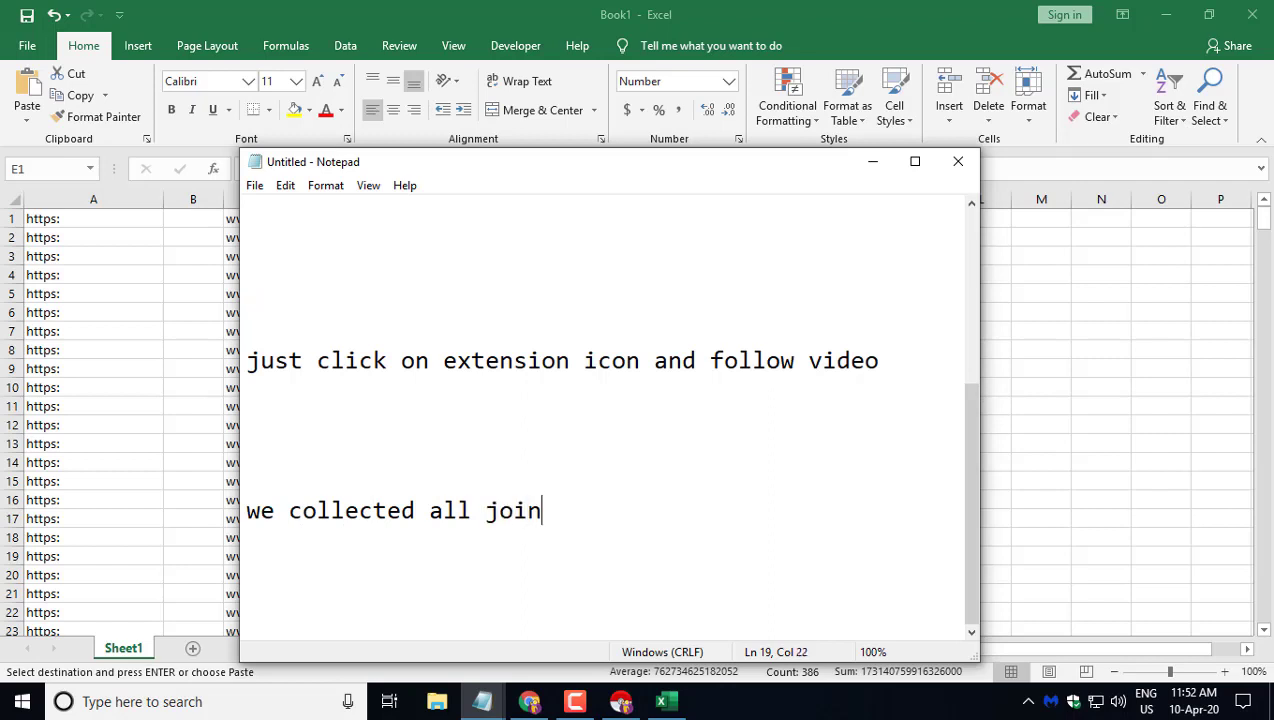
text(ed gro)
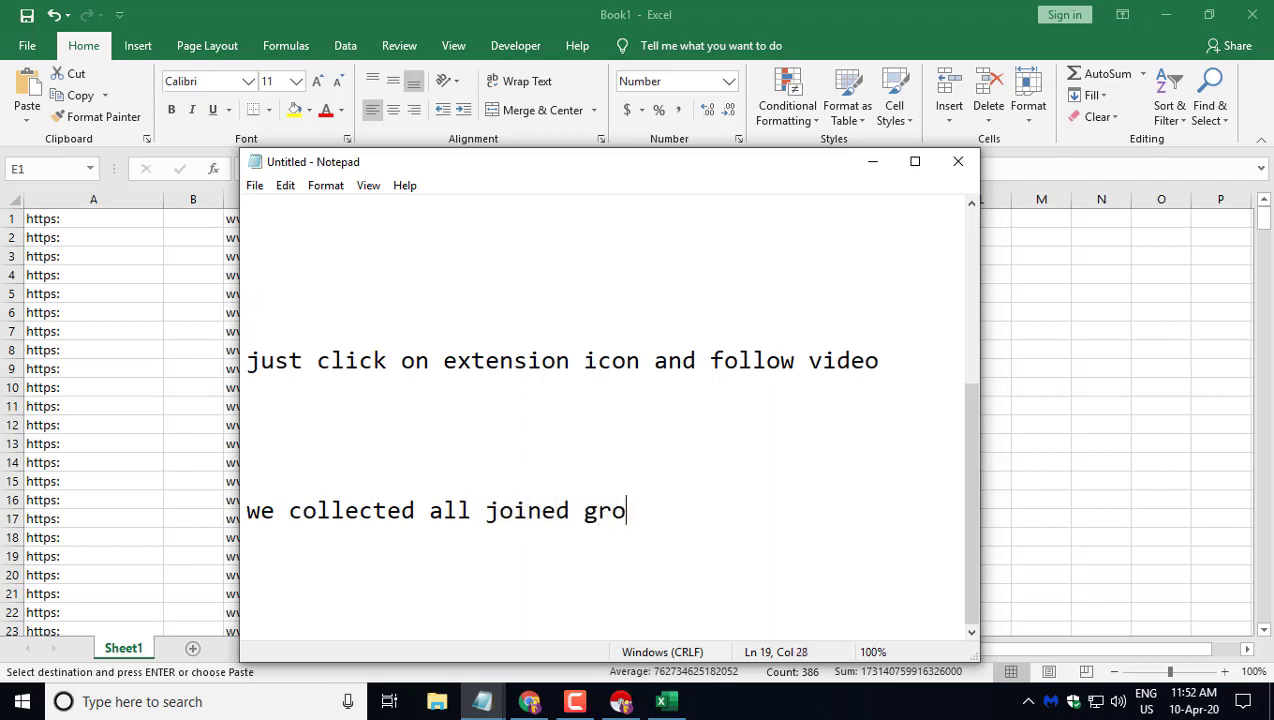
text(up id sa)
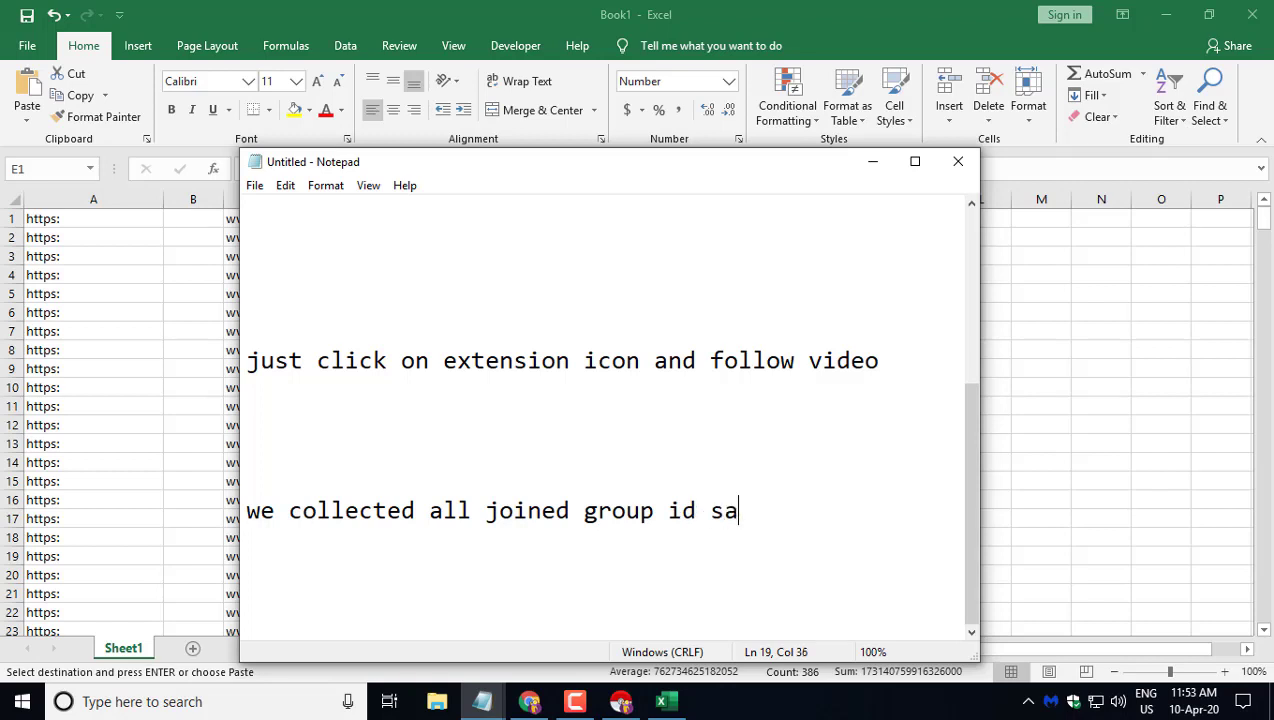
text(ve that)
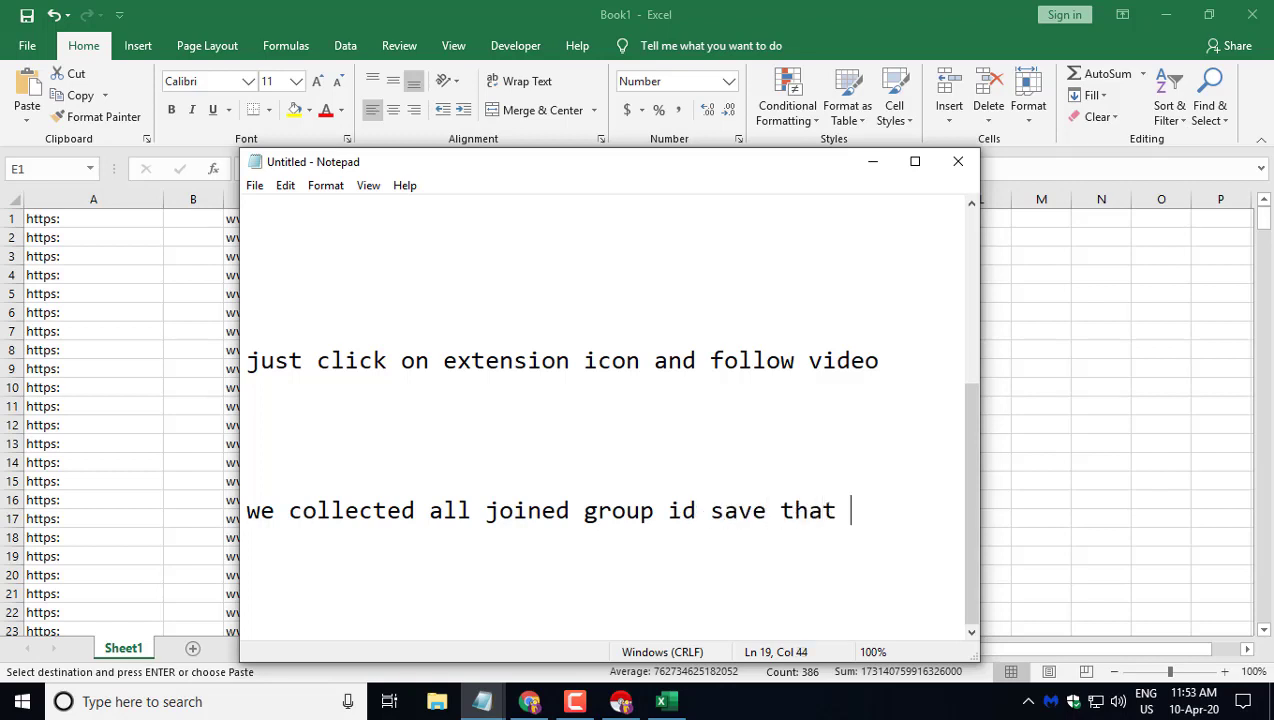
text( id to oyu)
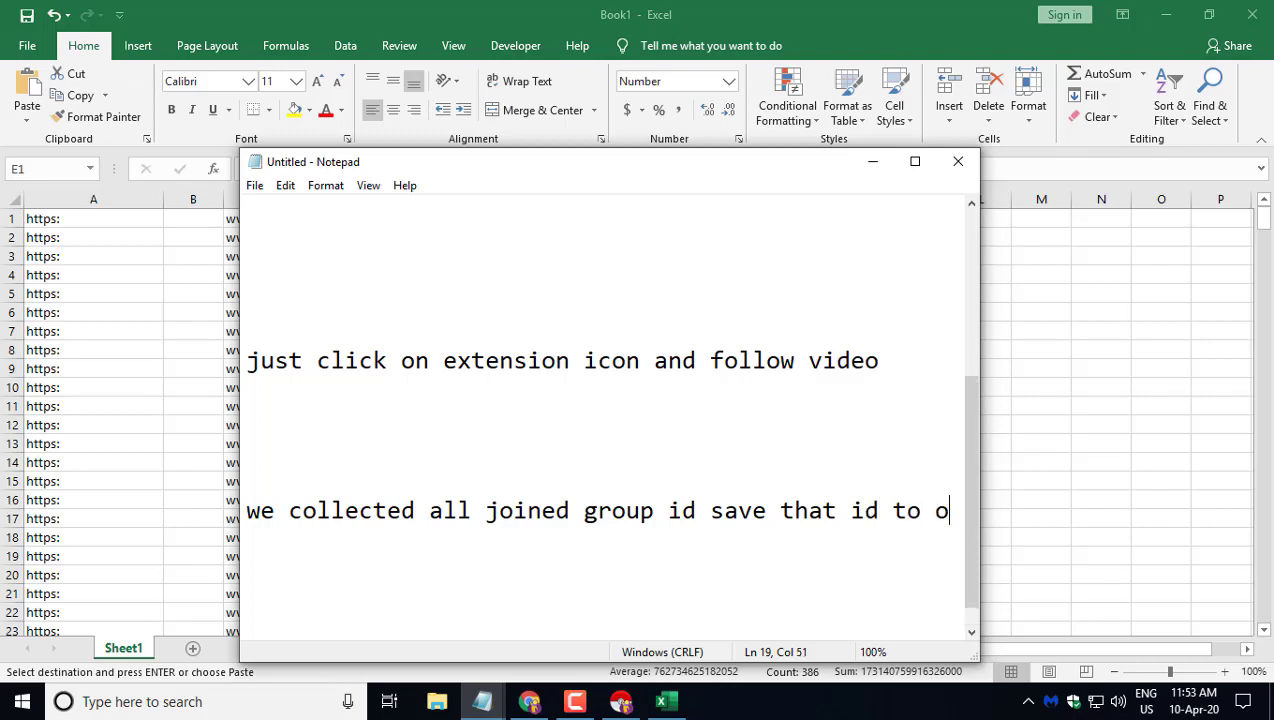
key(BackSpace)
key(BackSpace)
key(BackSpace)
text(u)
key(BackSpace)
text(you)
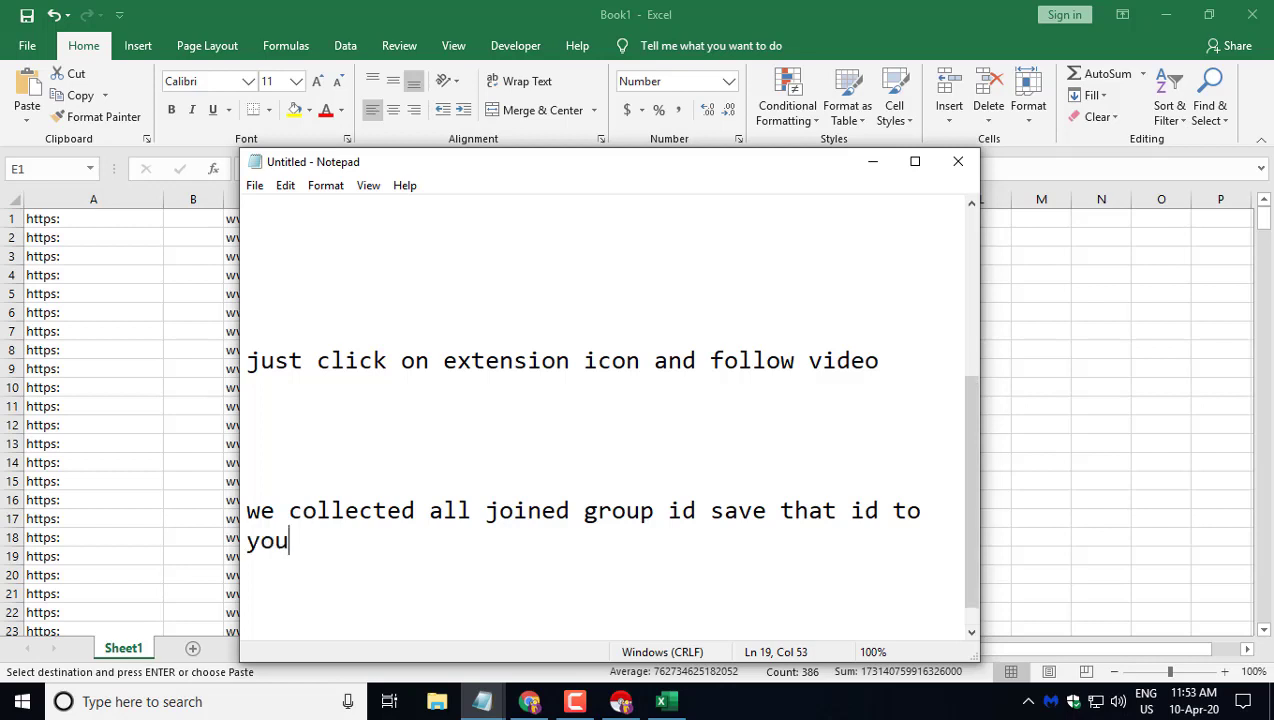
text(r pc)
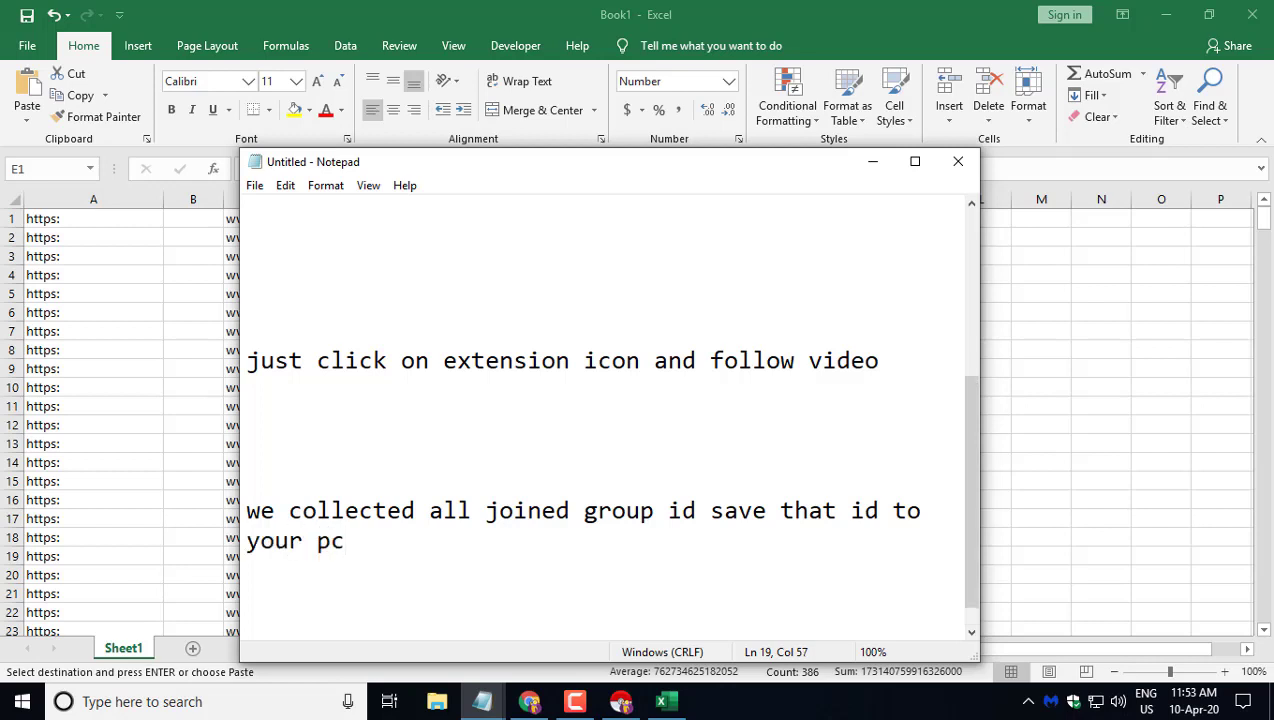